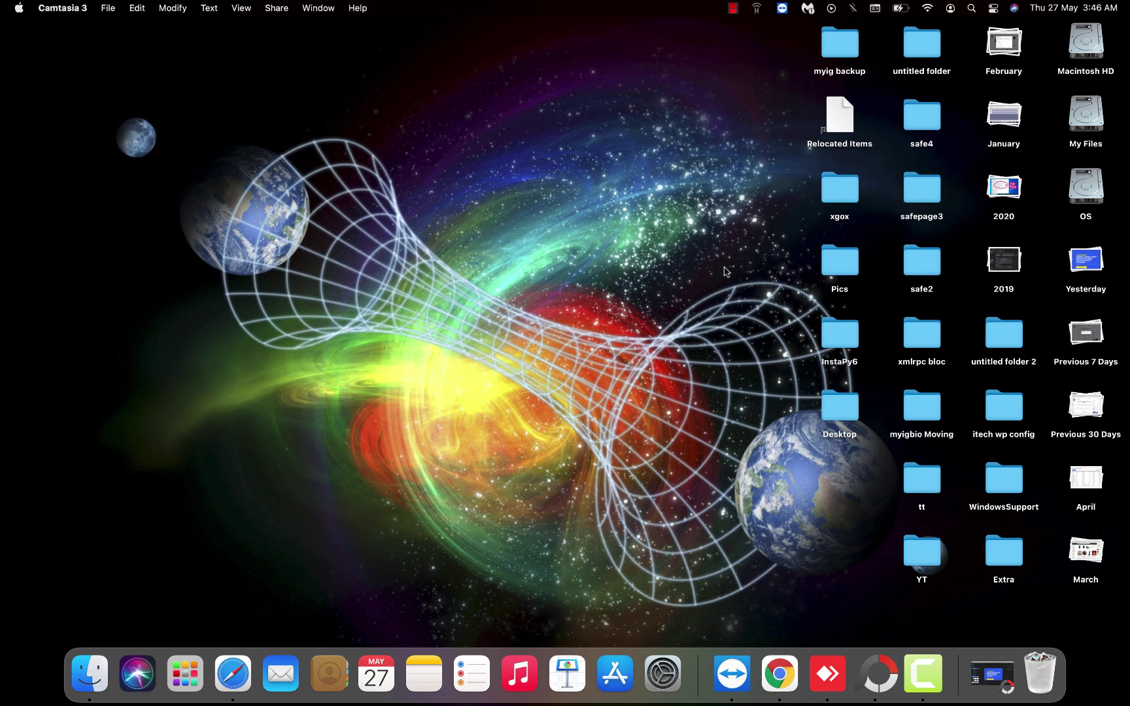
Bring Google Chrome to the front from the macOS desktop.
{"action": "key", "text": "ctrl+Right"}
Go to the Google Docs home page via the 'doc' address-bar suggestion.
{"action": "left_click", "coordinate": [313, 40]}
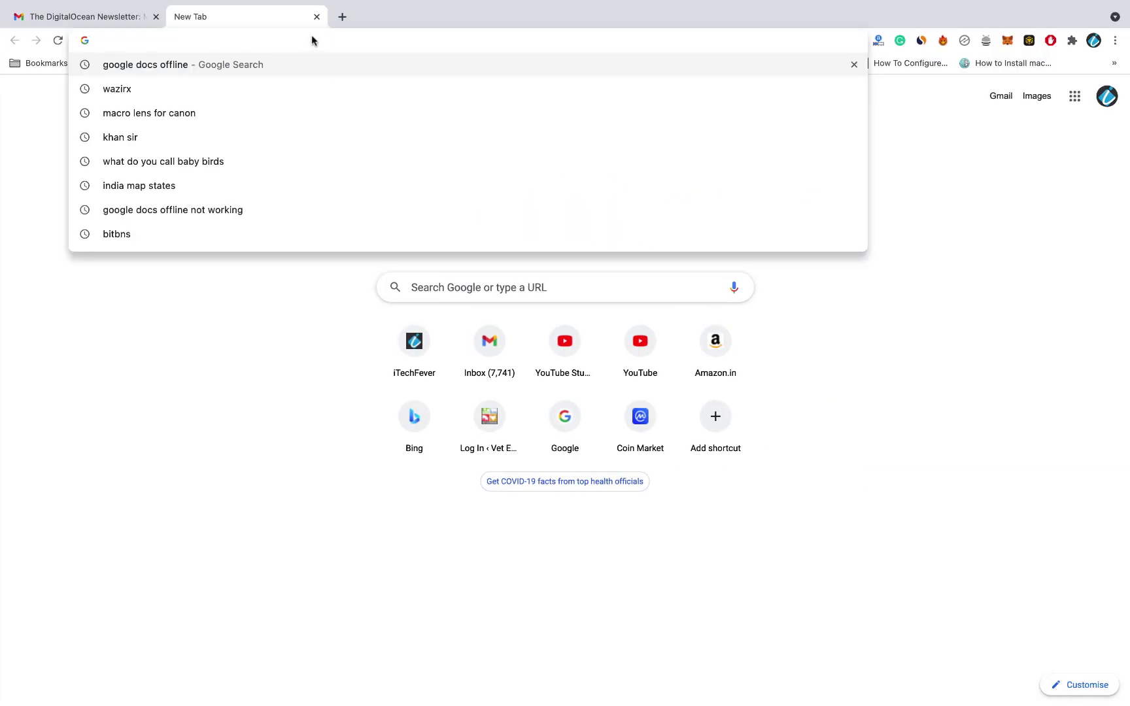
{"action": "type", "text": "doc"}
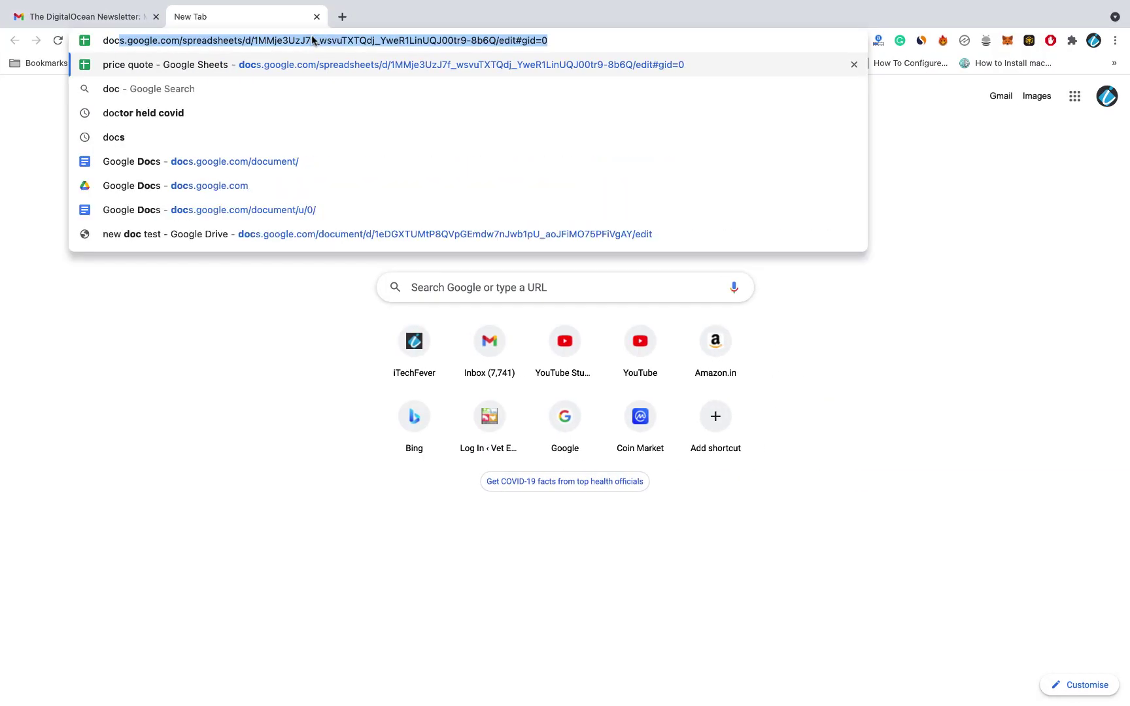
{"action": "left_click", "coordinate": [236, 188]}
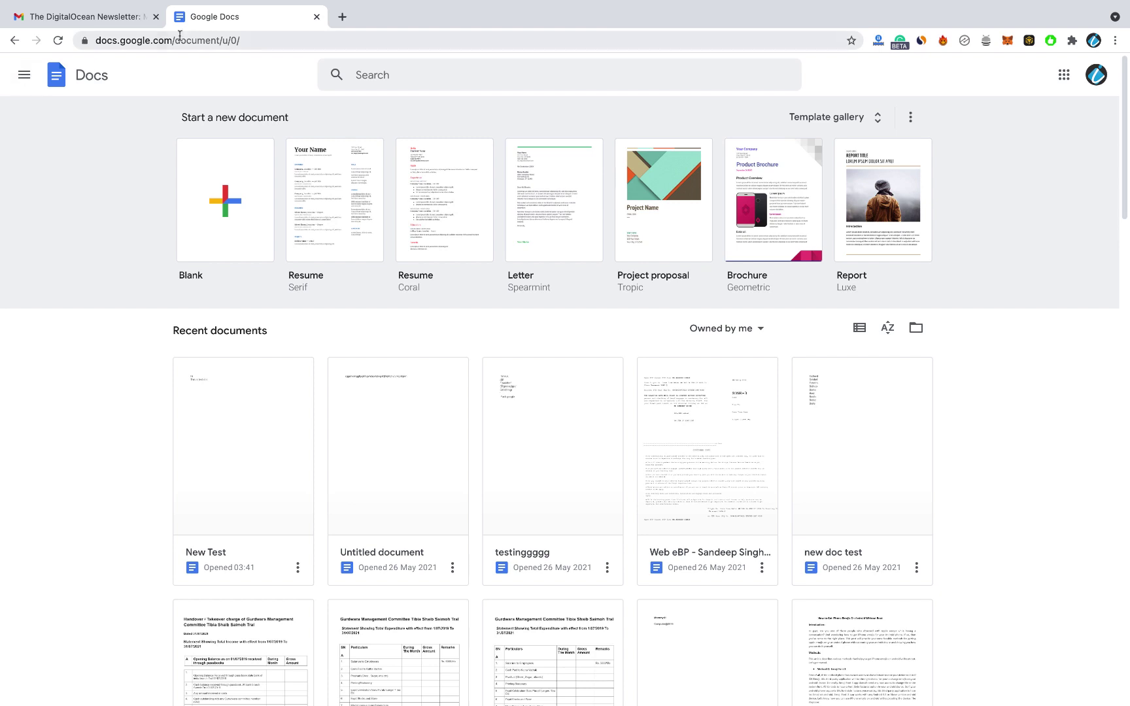
Try enabling Offline in Docs settings and follow INSTALL to the Google Docs Offline extension.
{"action": "left_click", "coordinate": [25, 74]}
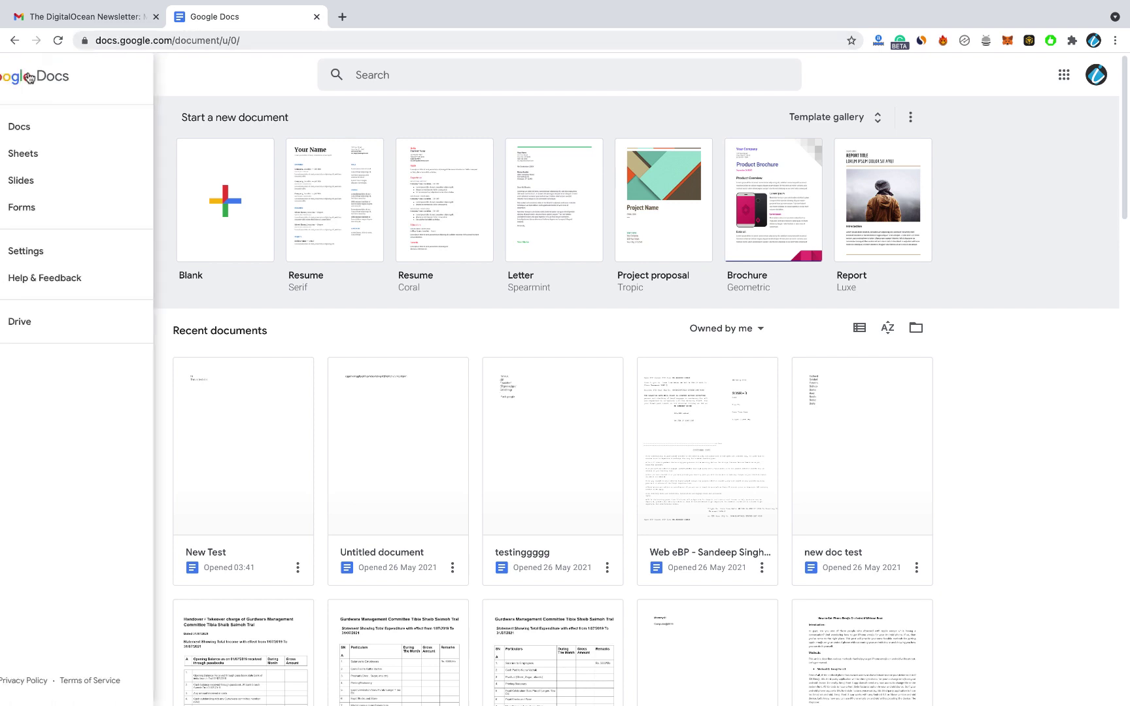
{"action": "left_click", "coordinate": [77, 257]}
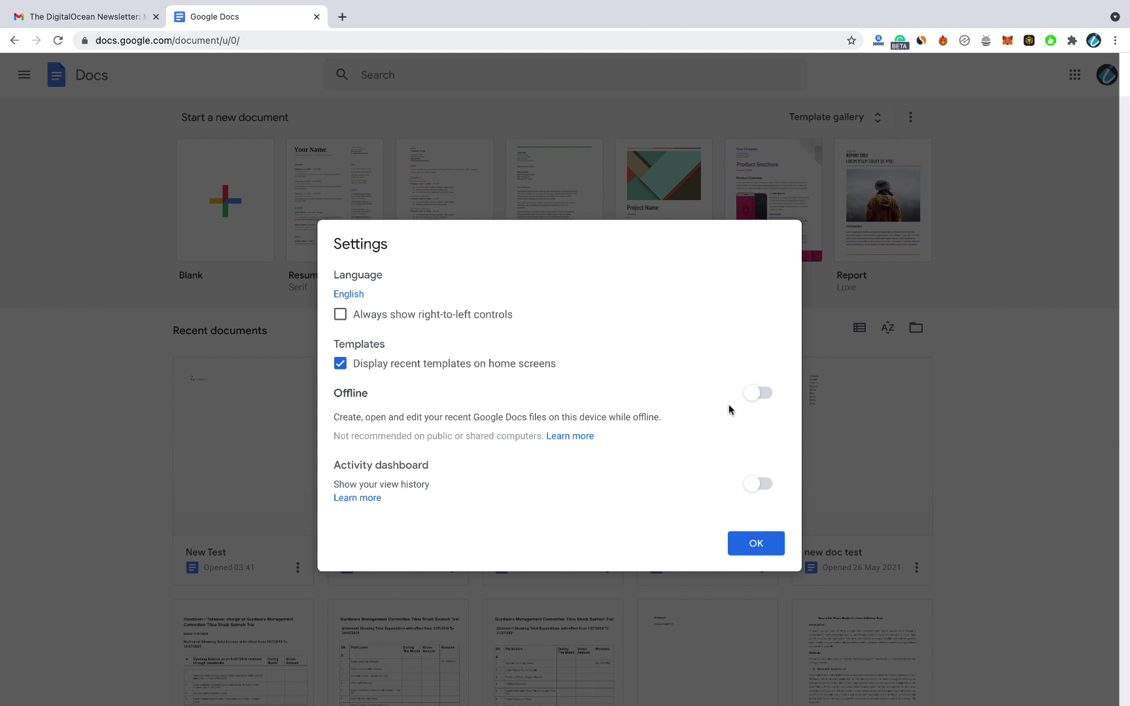
{"action": "left_click", "coordinate": [760, 394]}
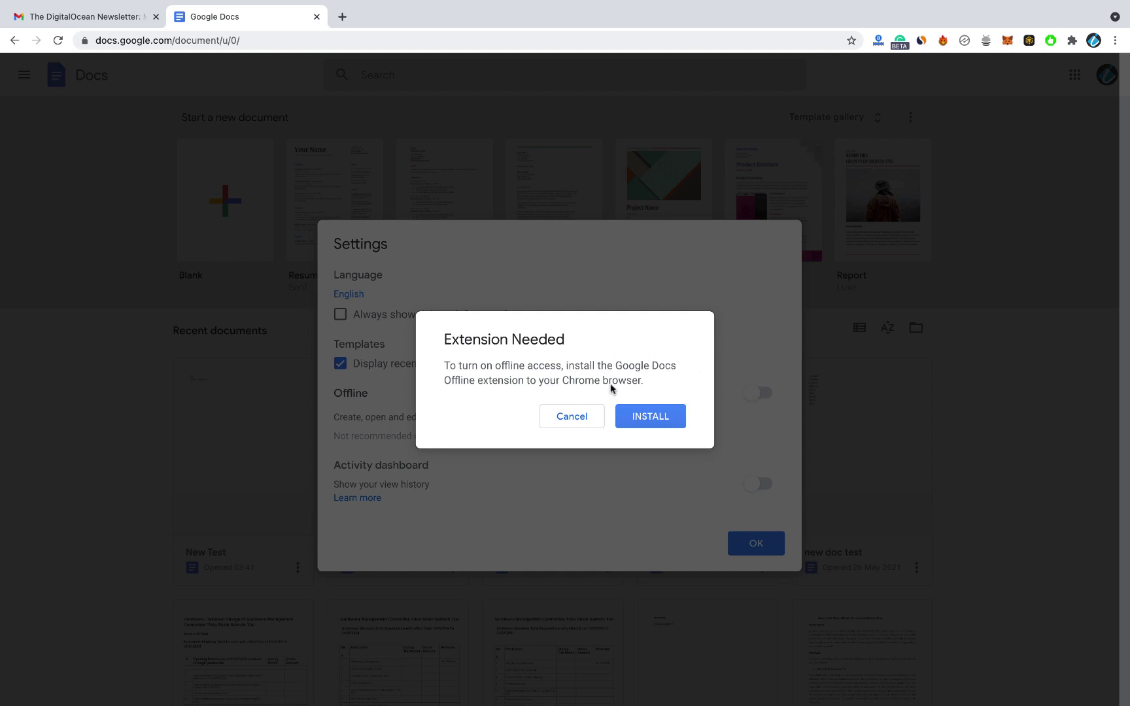
{"action": "left_click", "coordinate": [649, 417]}
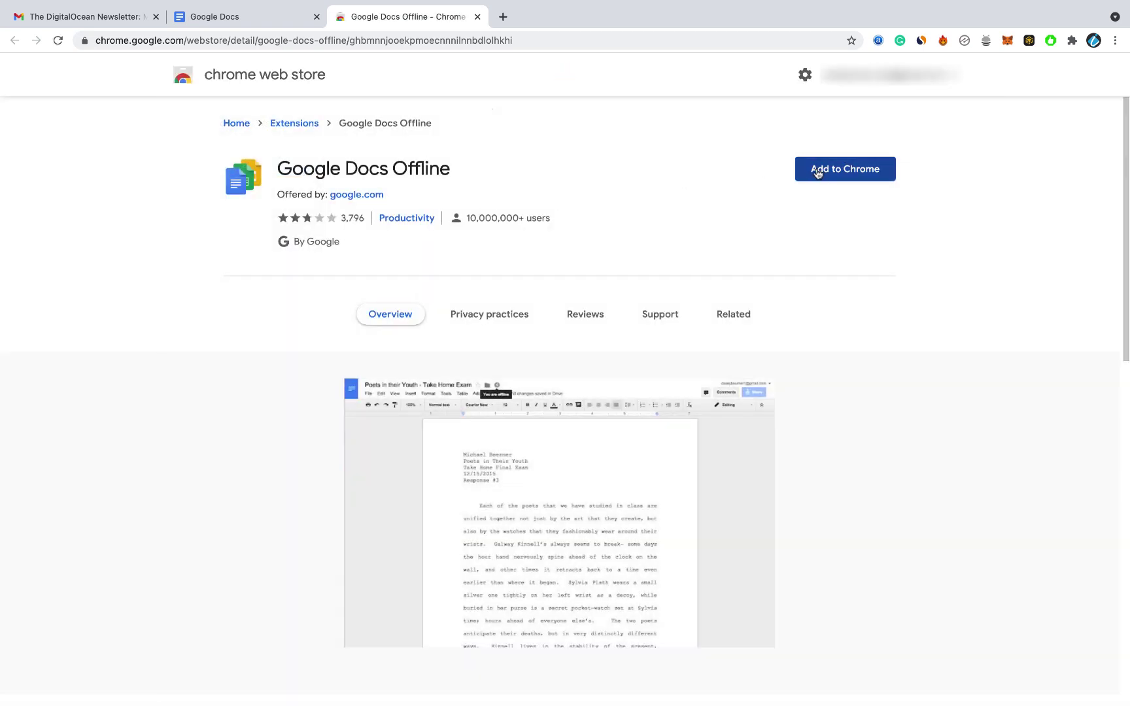
Add the Google Docs Offline extension to Chrome and confirm the installation.
{"action": "left_click", "coordinate": [818, 172]}
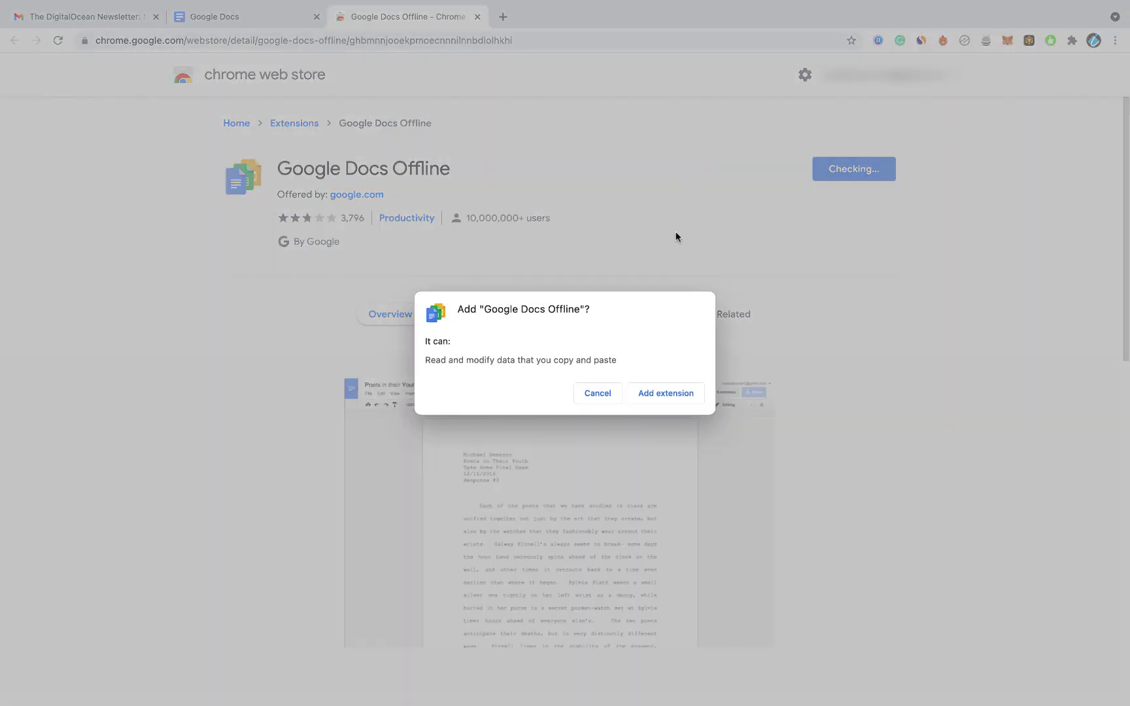
{"action": "left_click", "coordinate": [665, 393]}
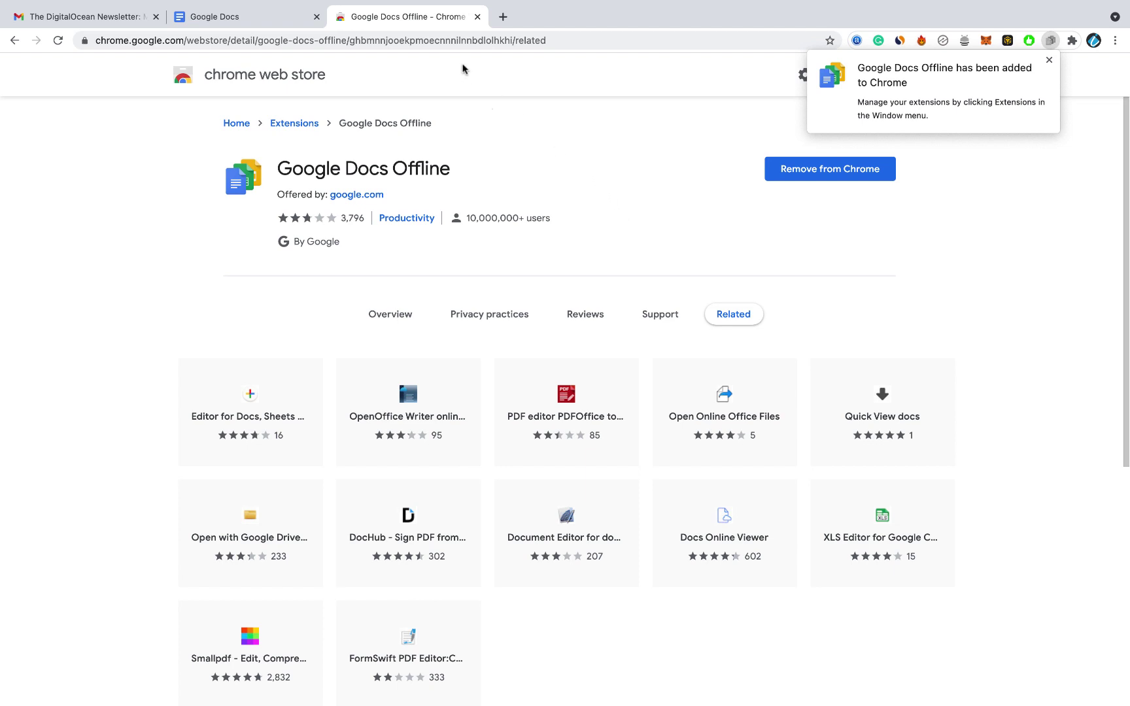
{"action": "left_click", "coordinate": [422, 40]}
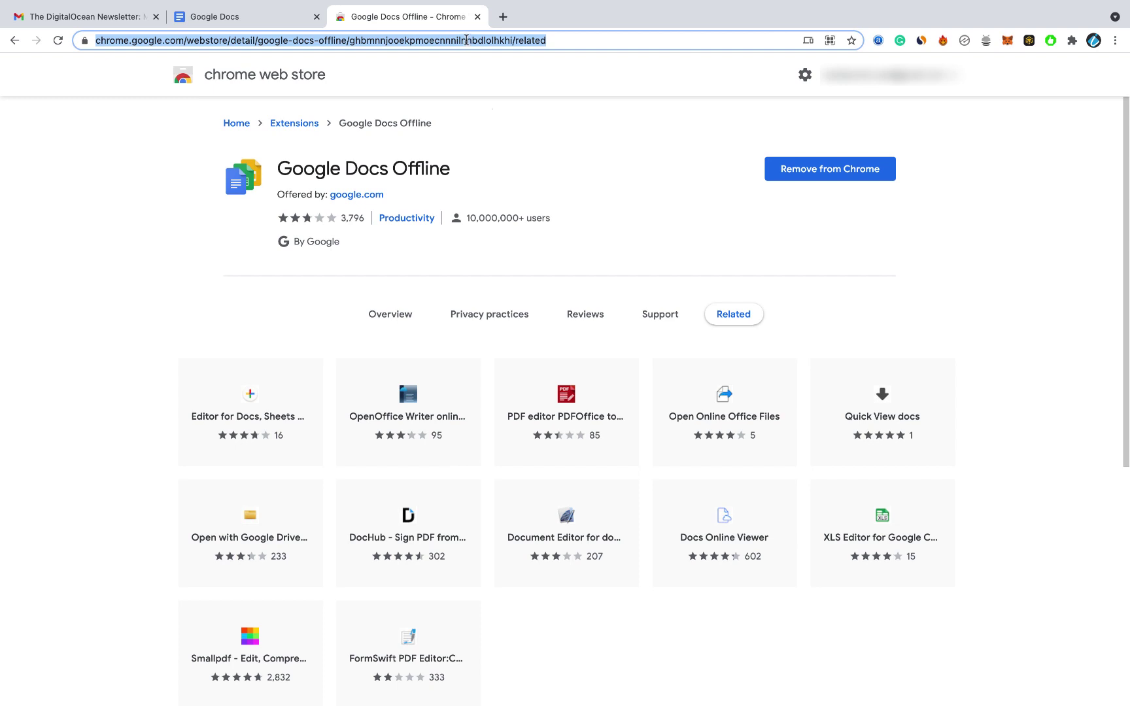
Close the Web Store tab and switch on Offline in Docs settings, confirming with OK.
{"action": "left_click", "coordinate": [478, 16]}
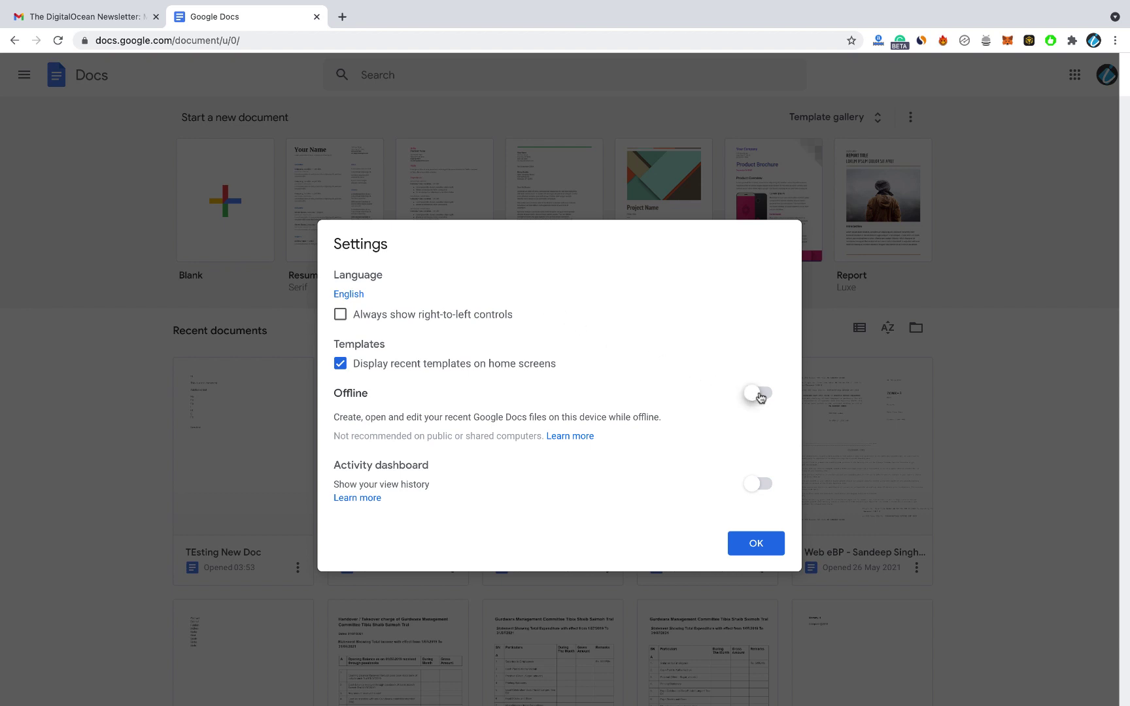
{"action": "left_click", "coordinate": [763, 396]}
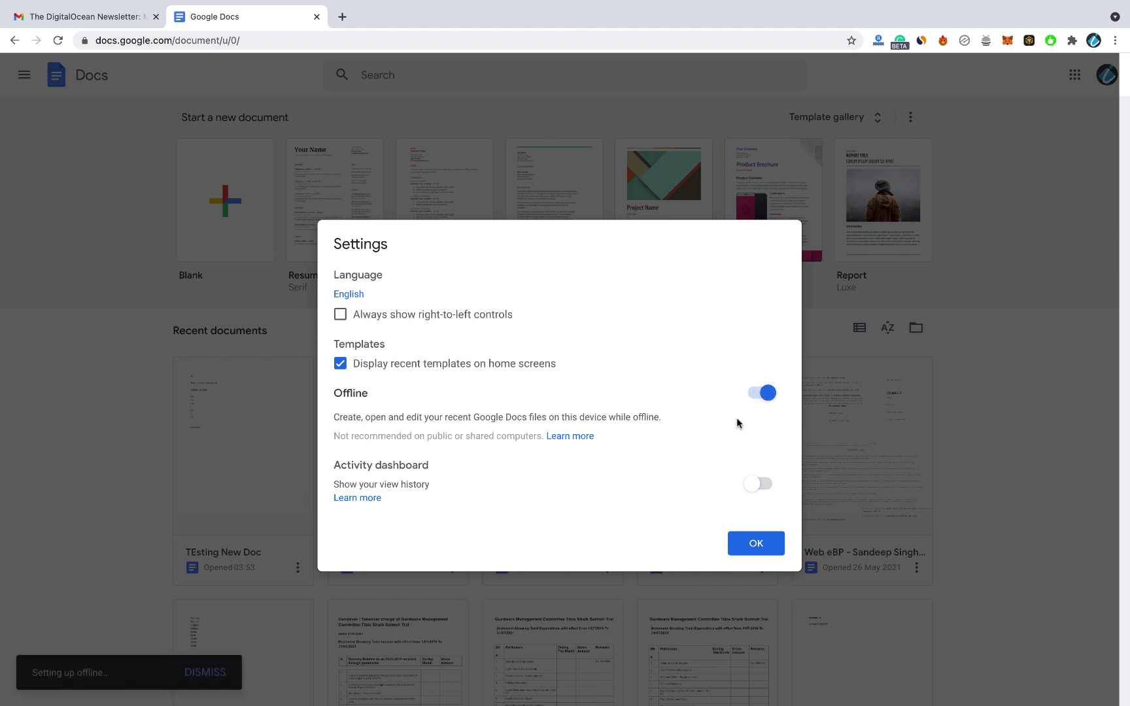
{"action": "left_click", "coordinate": [757, 542]}
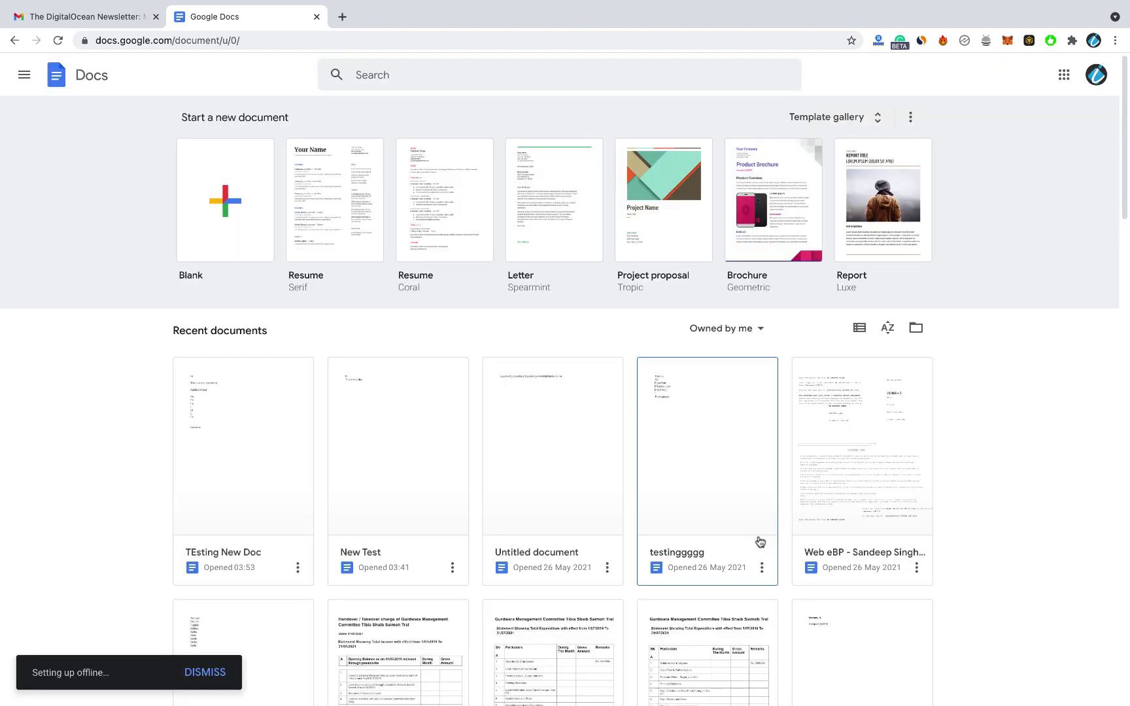
Open Google Drive in a new browser tab.
{"action": "key", "text": "super+t"}
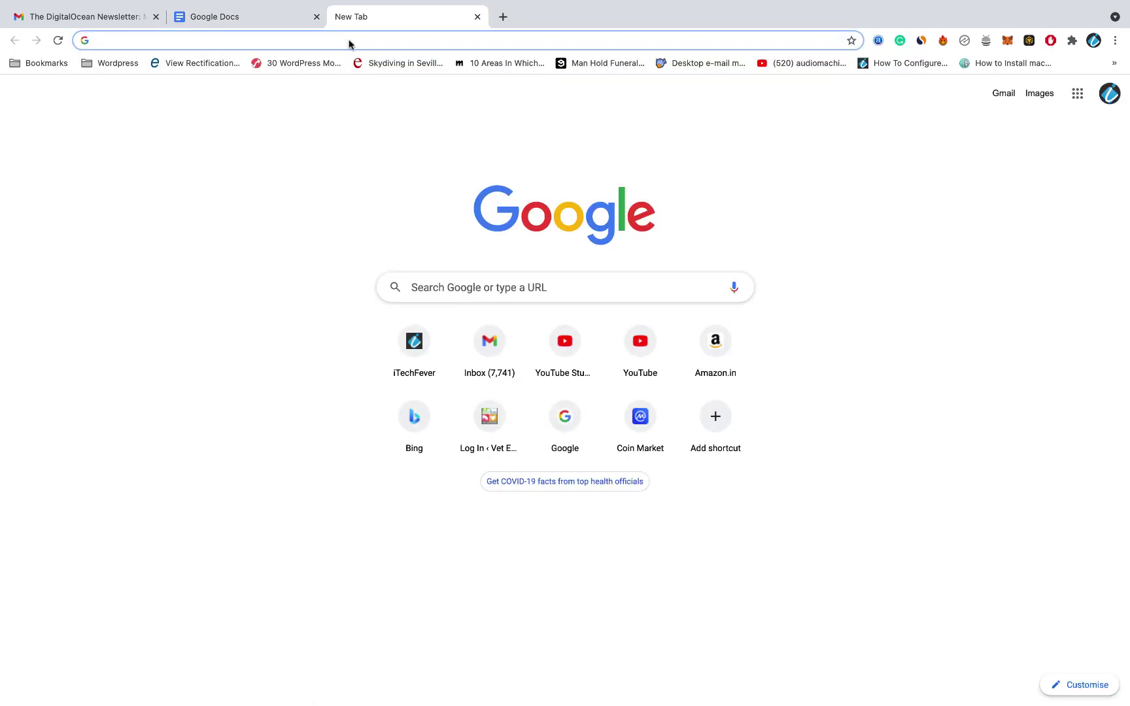
{"action": "left_click", "coordinate": [348, 43]}
{"action": "type", "text": "drive"}
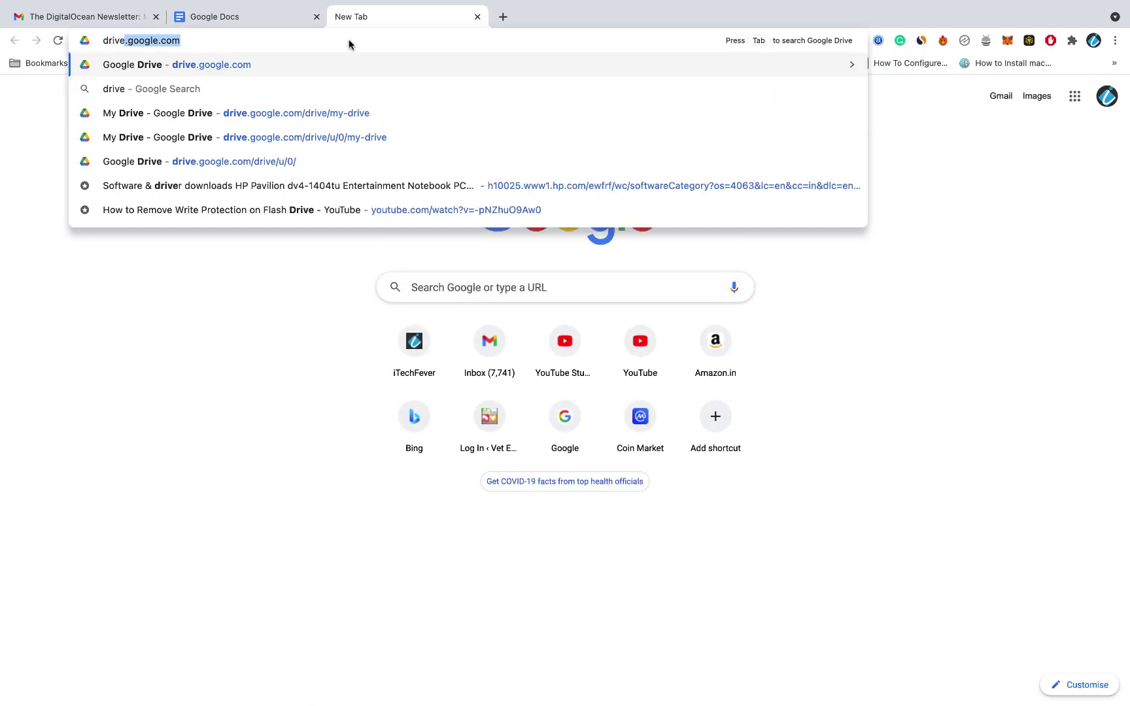
{"action": "key", "text": "Return"}
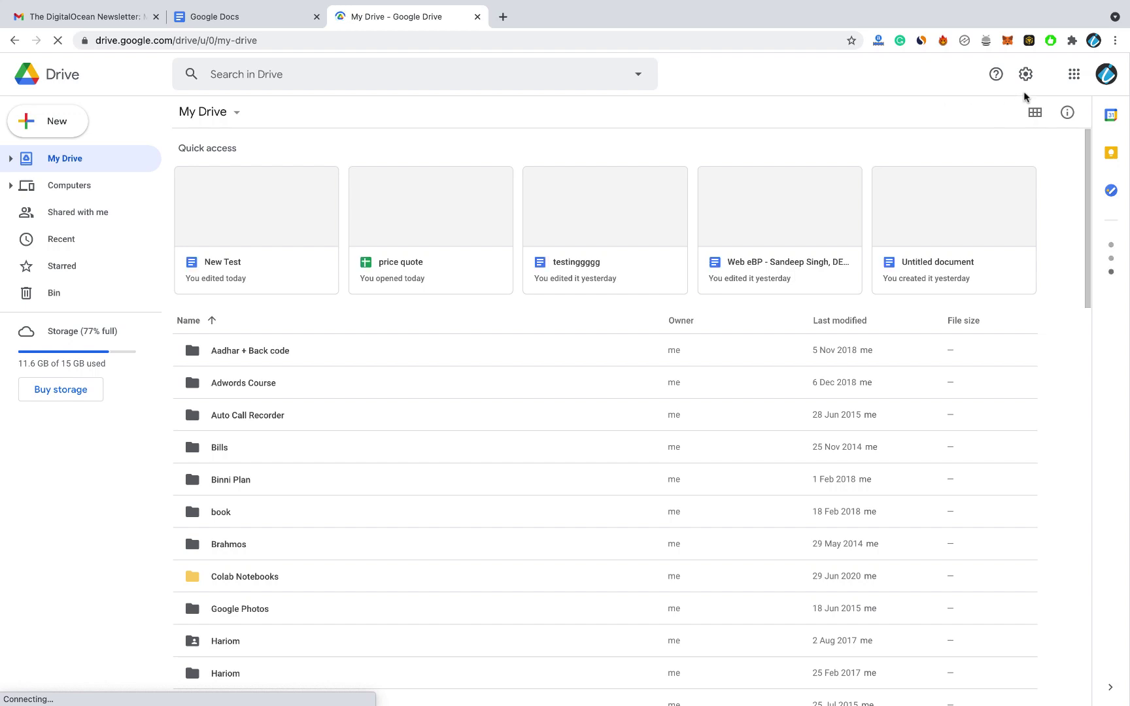
Tick Offline in Drive settings, save with DONE, and return to the Docs tab.
{"action": "left_click", "coordinate": [1025, 77]}
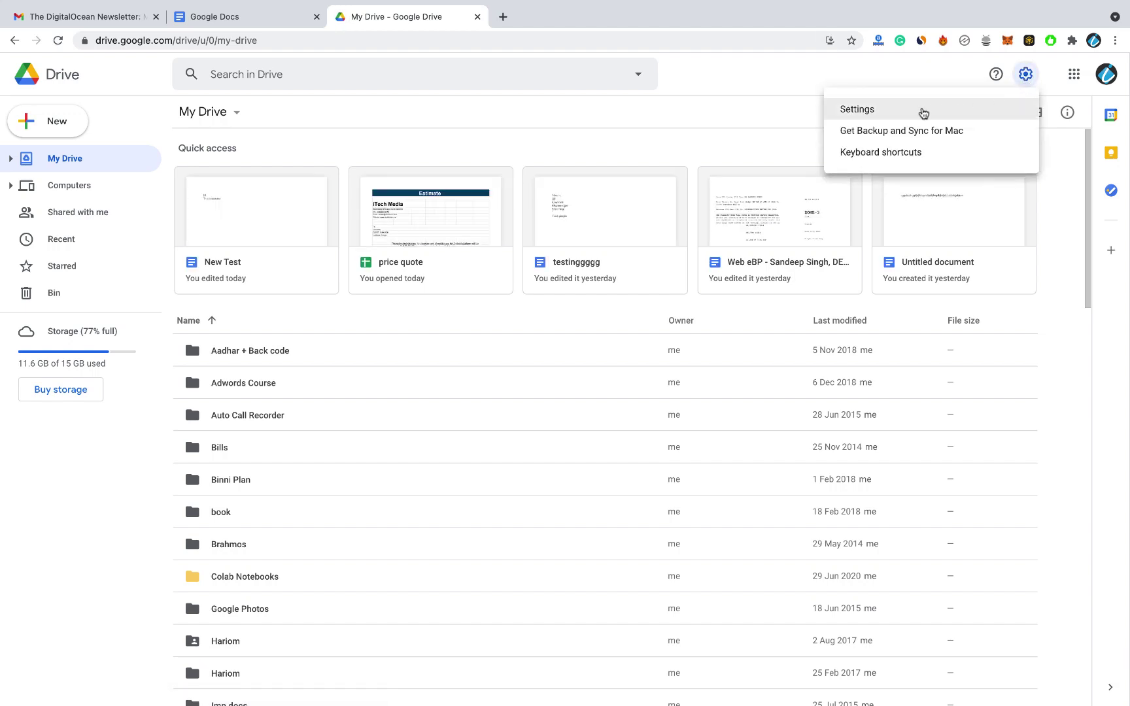
{"action": "left_click", "coordinate": [917, 110]}
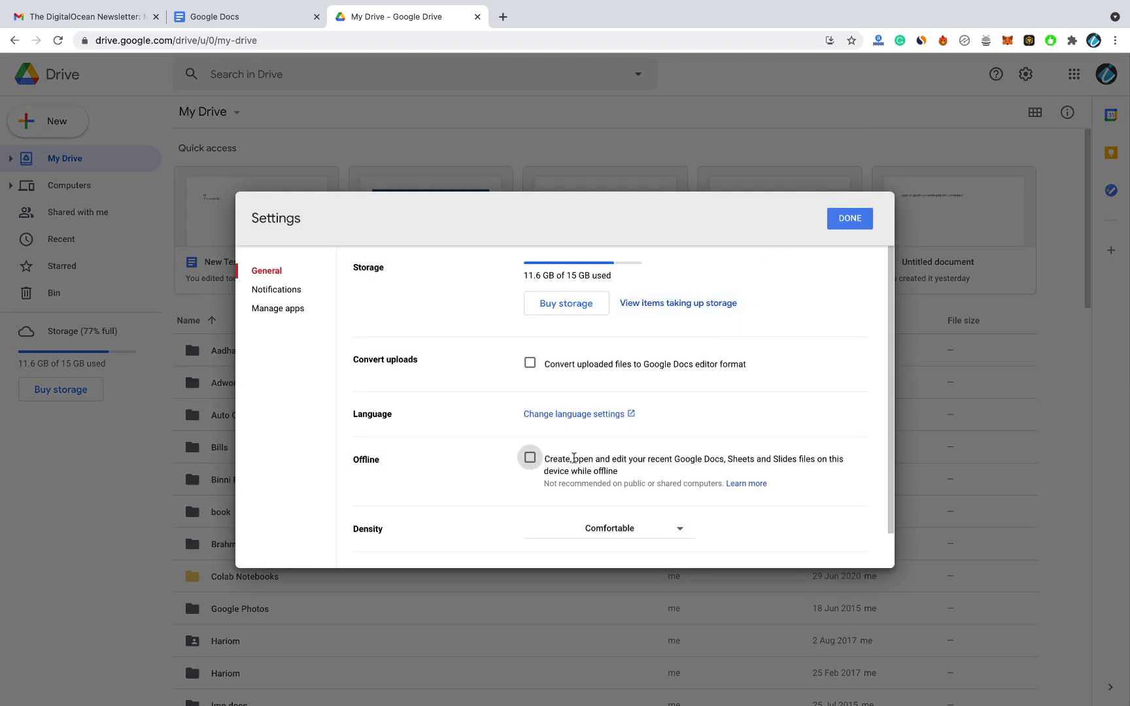
{"action": "left_click", "coordinate": [535, 462]}
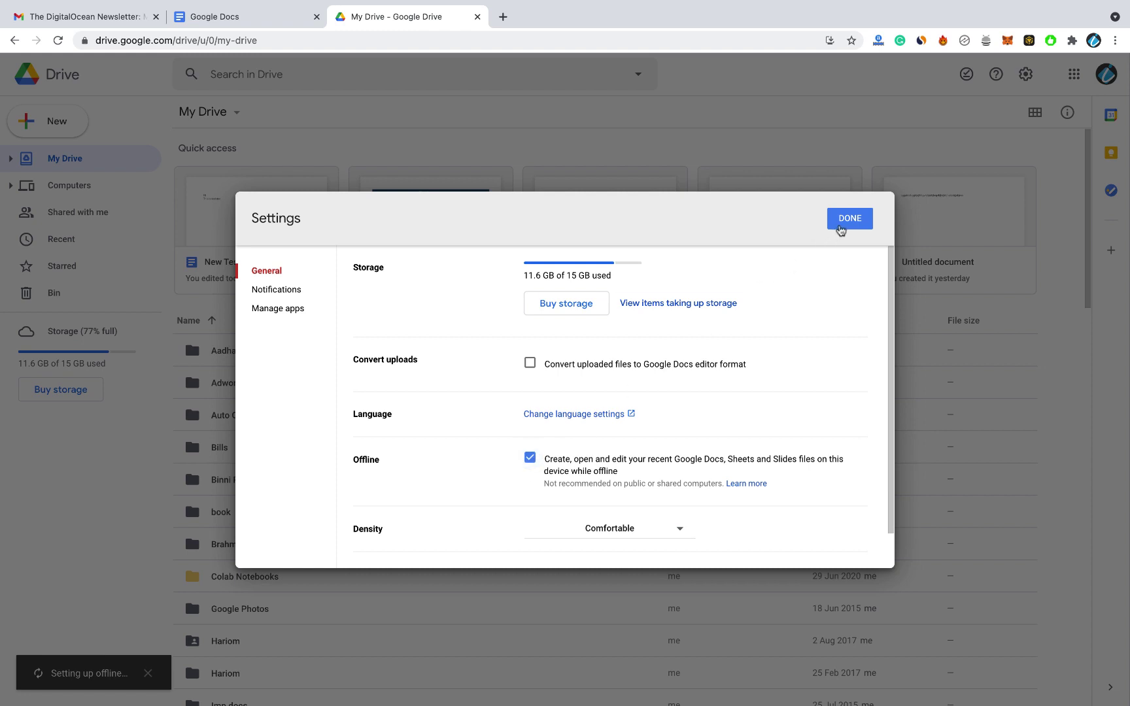
{"action": "left_click", "coordinate": [841, 223]}
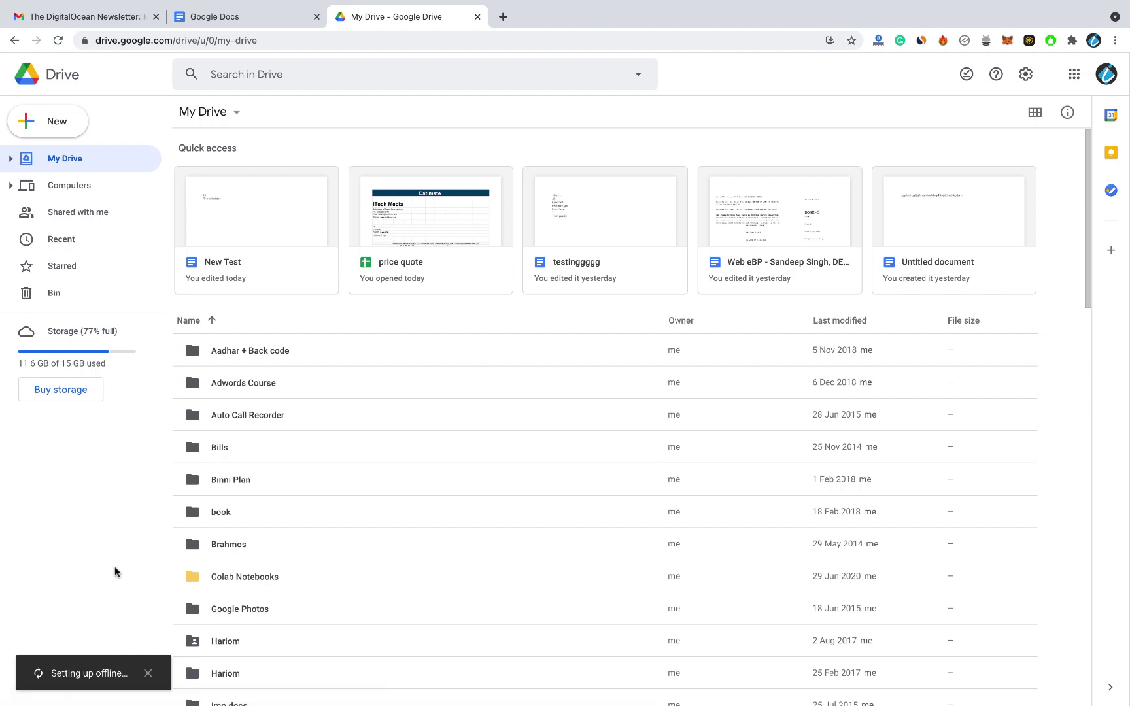
{"action": "key", "text": "ctrl+shift+Tab"}
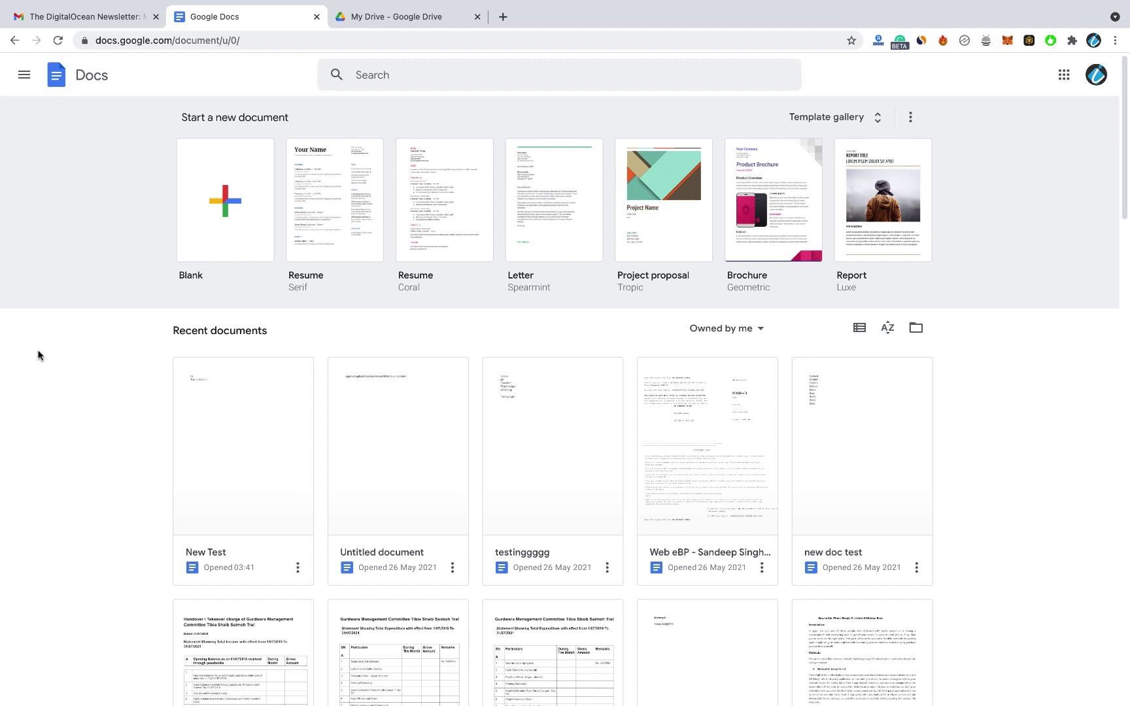
Create a blank document with the lines 'Hi' and 'This is a test document'.
{"action": "left_click", "coordinate": [216, 214]}
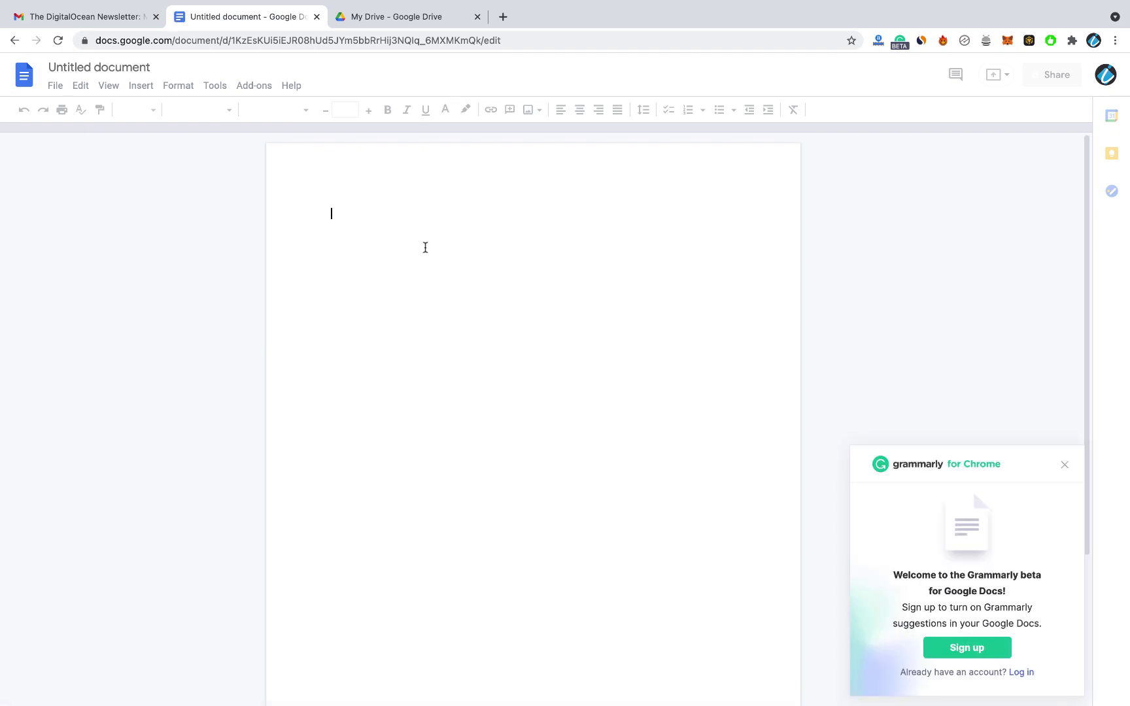
{"action": "type", "text": "Hi"}
{"action": "key", "text": "Return"}
{"action": "key", "text": "Return"}
{"action": "type", "text": "This is a tes"}
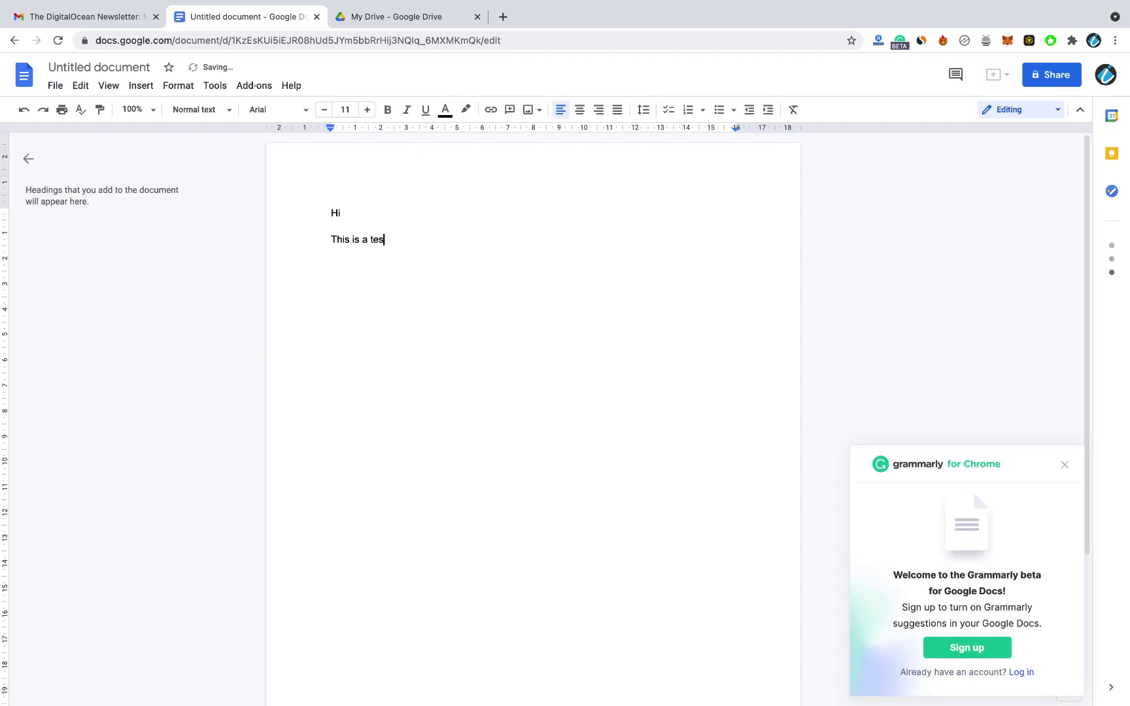
{"action": "type", "text": "t document"}
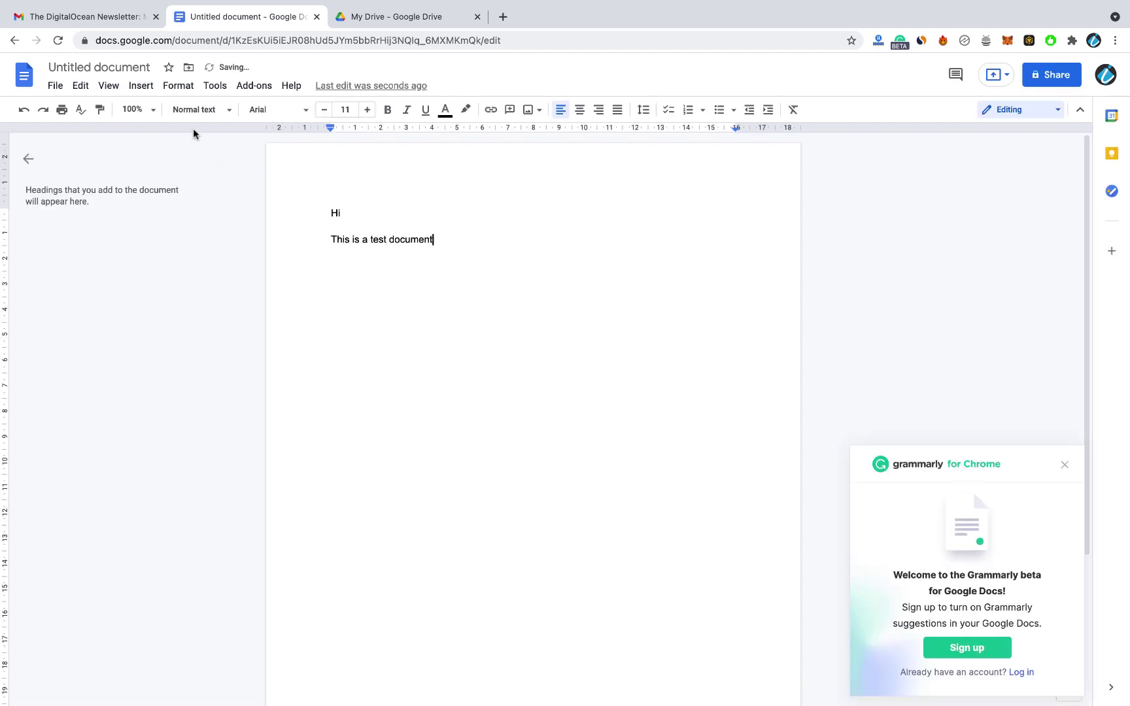
Rename the document to 'TEsting New Doc' and make it available offline.
{"action": "left_click", "coordinate": [131, 68]}
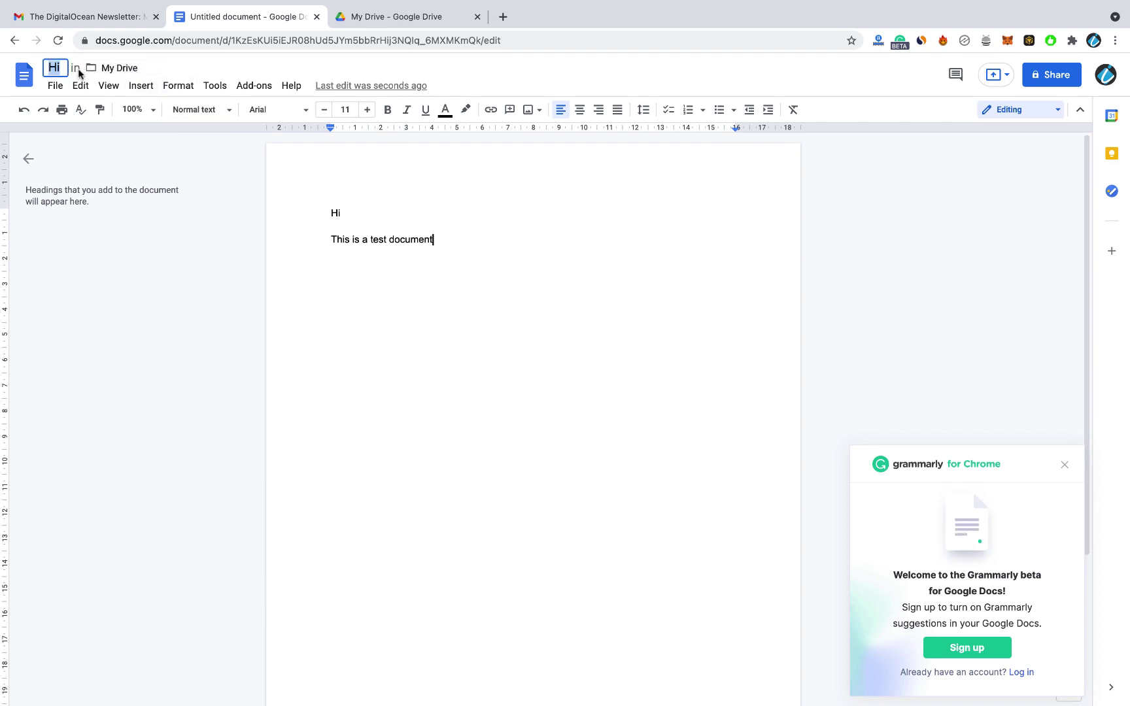
{"action": "left_click", "coordinate": [57, 68]}
{"action": "double_click", "coordinate": [60, 67]}
{"action": "type", "text": "TEsting"}
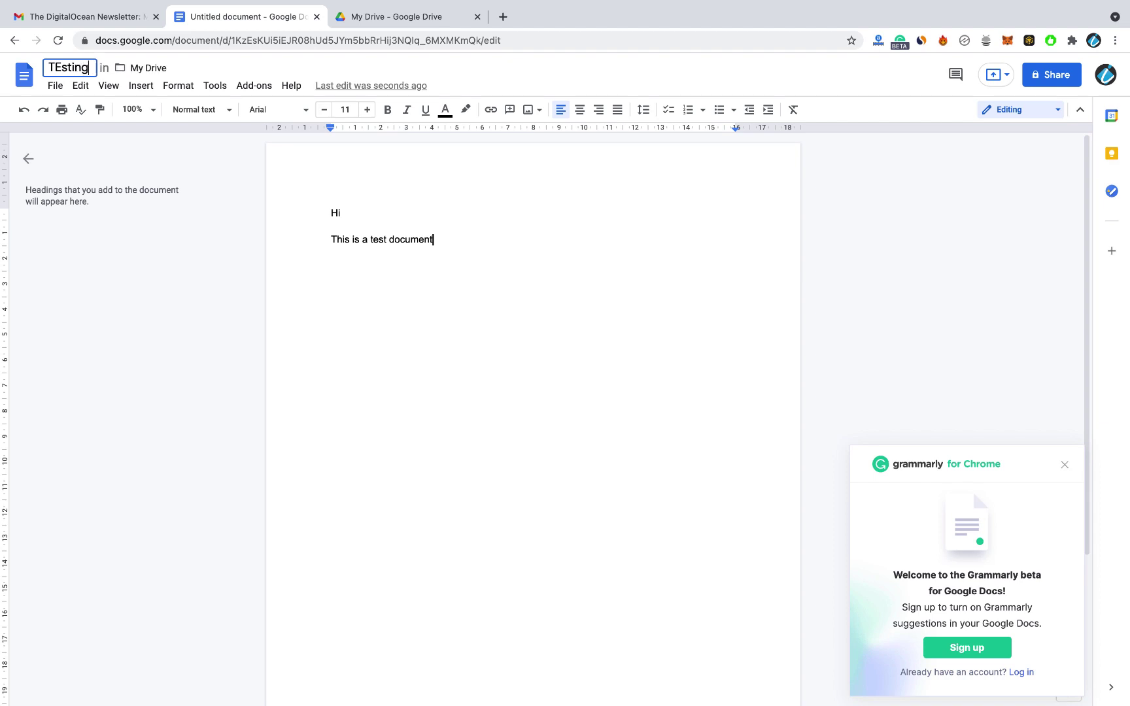
{"action": "type", "text": " New Doc"}
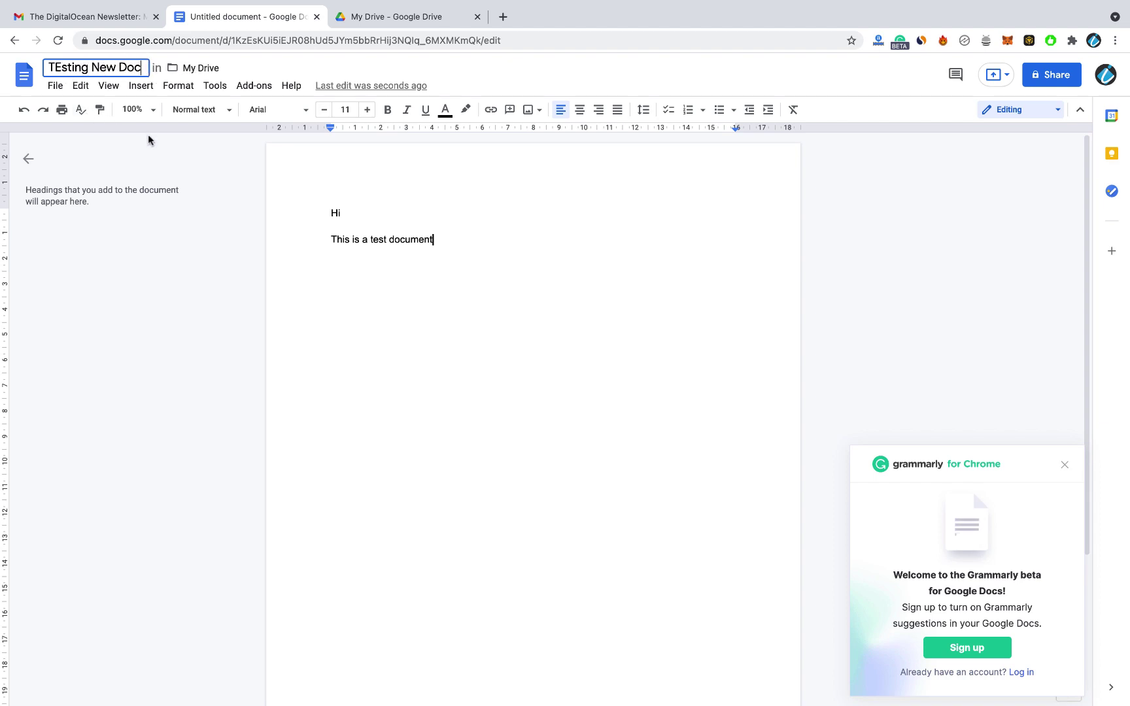
{"action": "key", "text": "Return"}
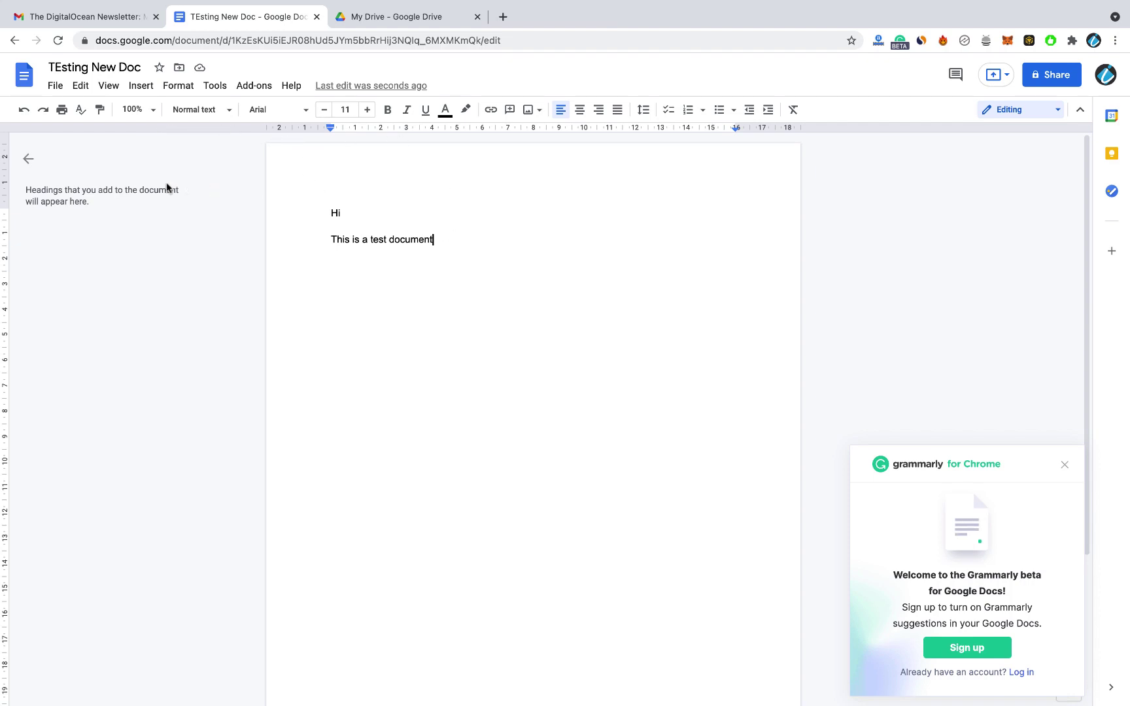
{"action": "left_click", "coordinate": [55, 85]}
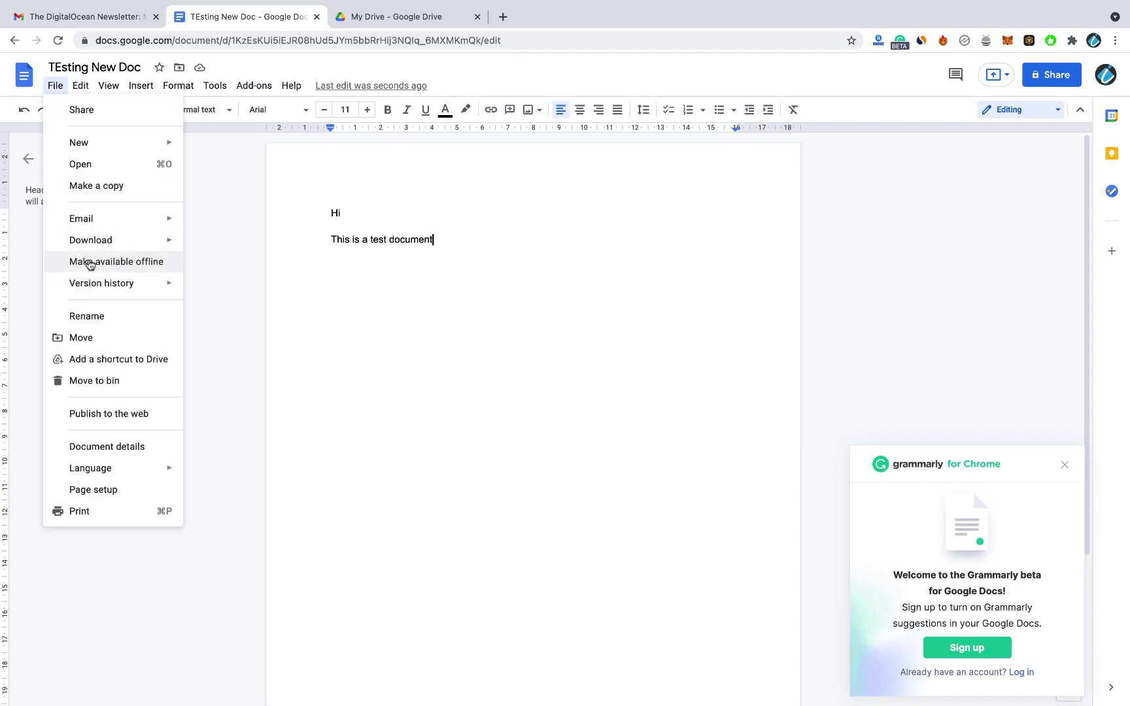
{"action": "left_click", "coordinate": [138, 261]}
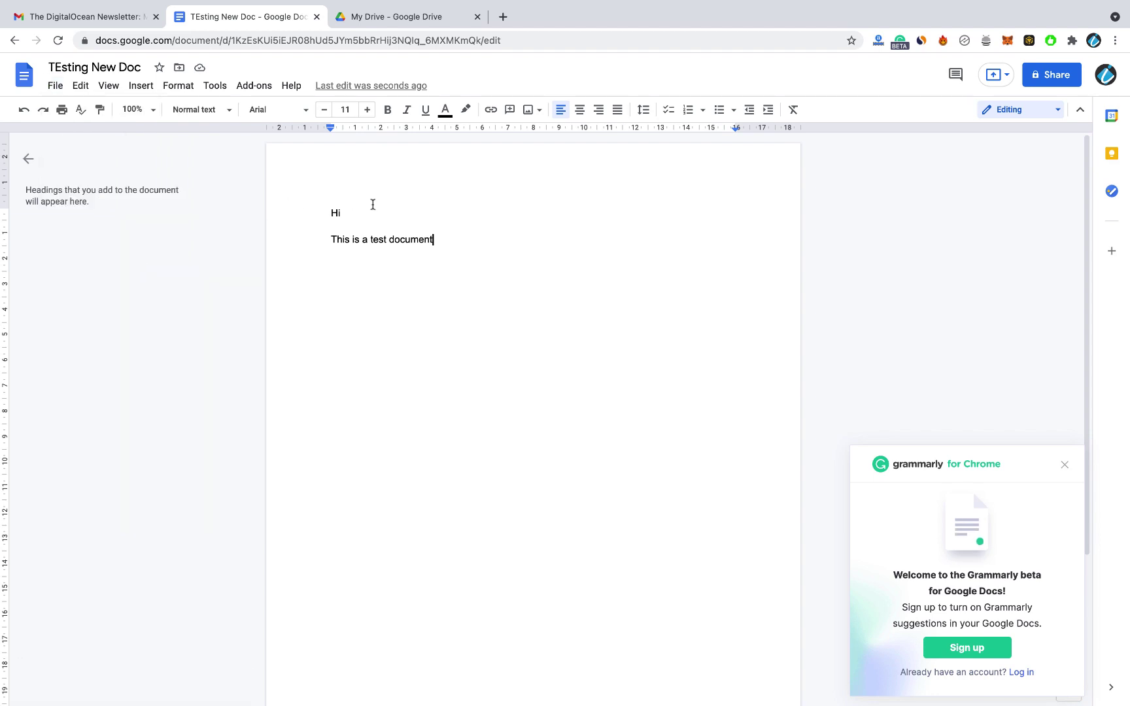
Reload My Drive and make the testingggg file available offline.
{"action": "left_click", "coordinate": [422, 24]}
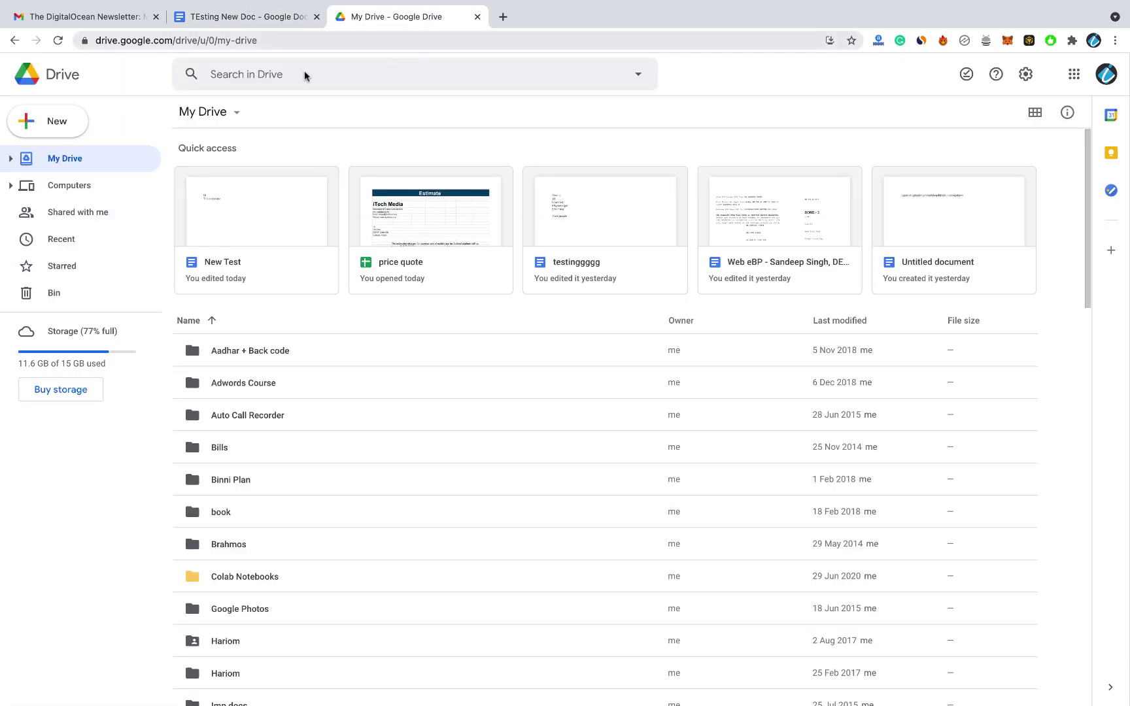
{"action": "left_click", "coordinate": [57, 42]}
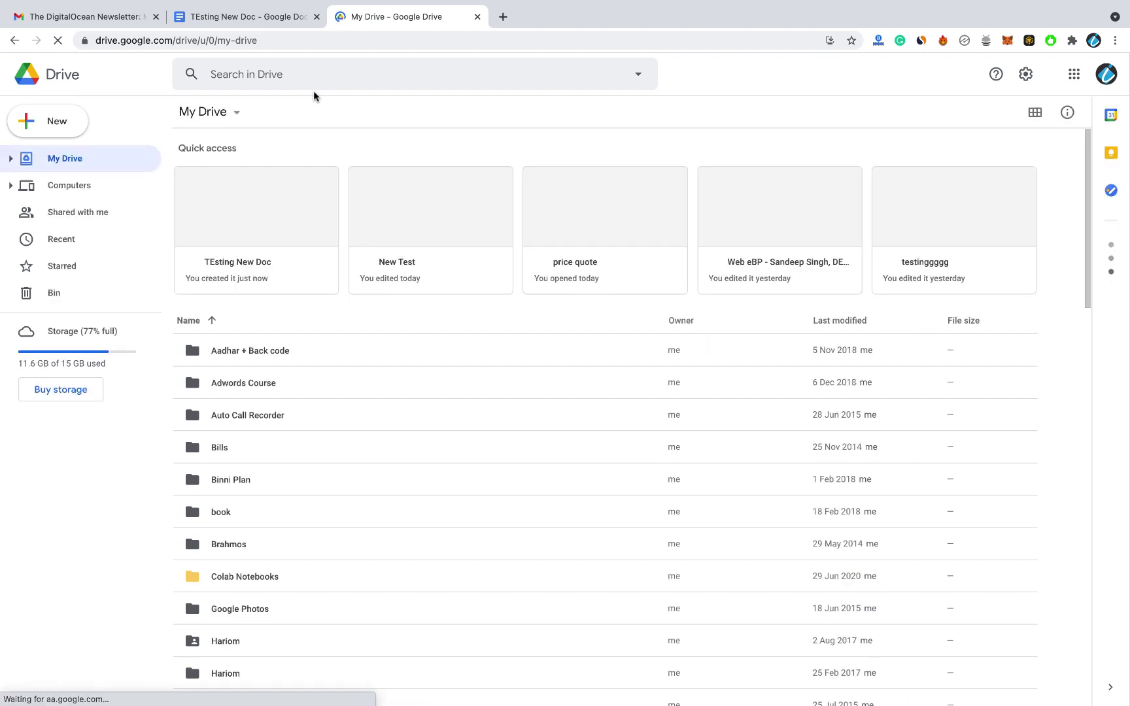
{"action": "scroll", "coordinate": [346, 400], "scroll_direction": "down", "scroll_amount": 20}
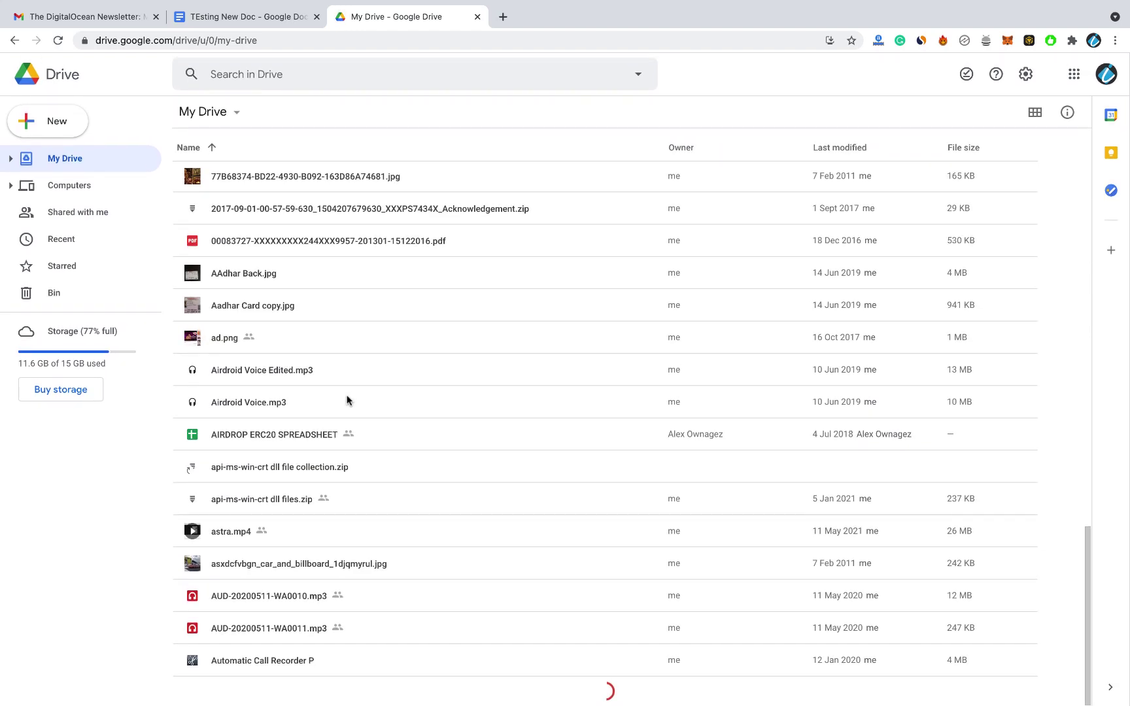
{"action": "scroll", "coordinate": [347, 401], "scroll_direction": "down", "scroll_amount": 15}
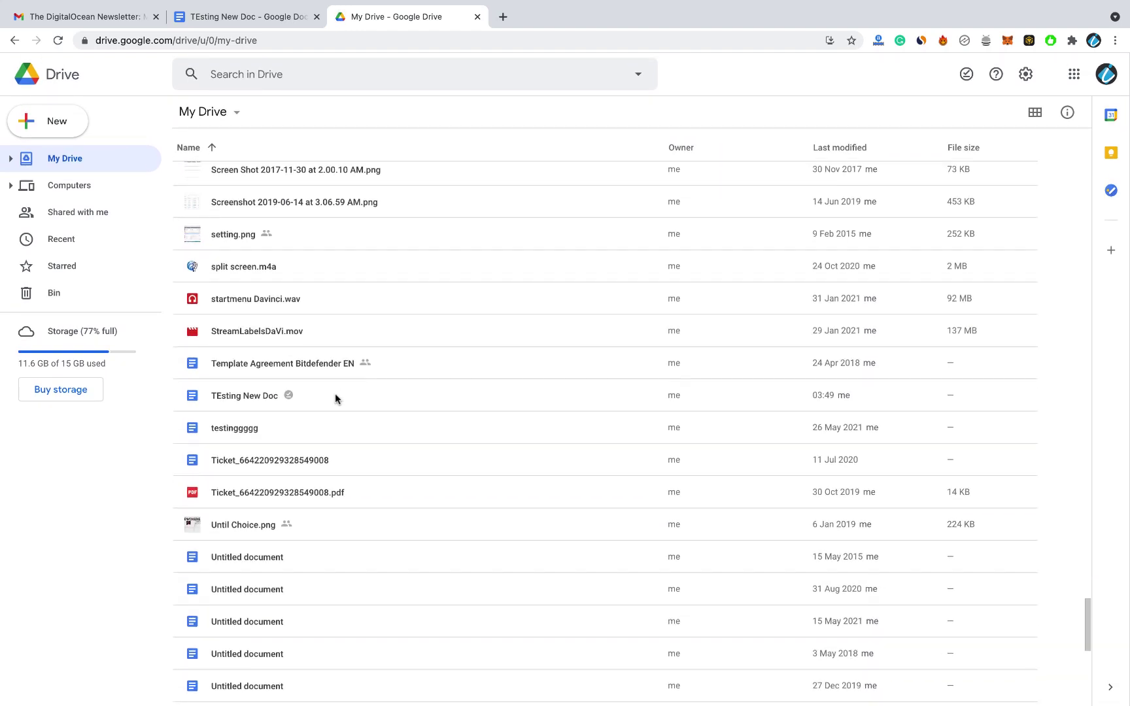
{"action": "left_click", "coordinate": [244, 395]}
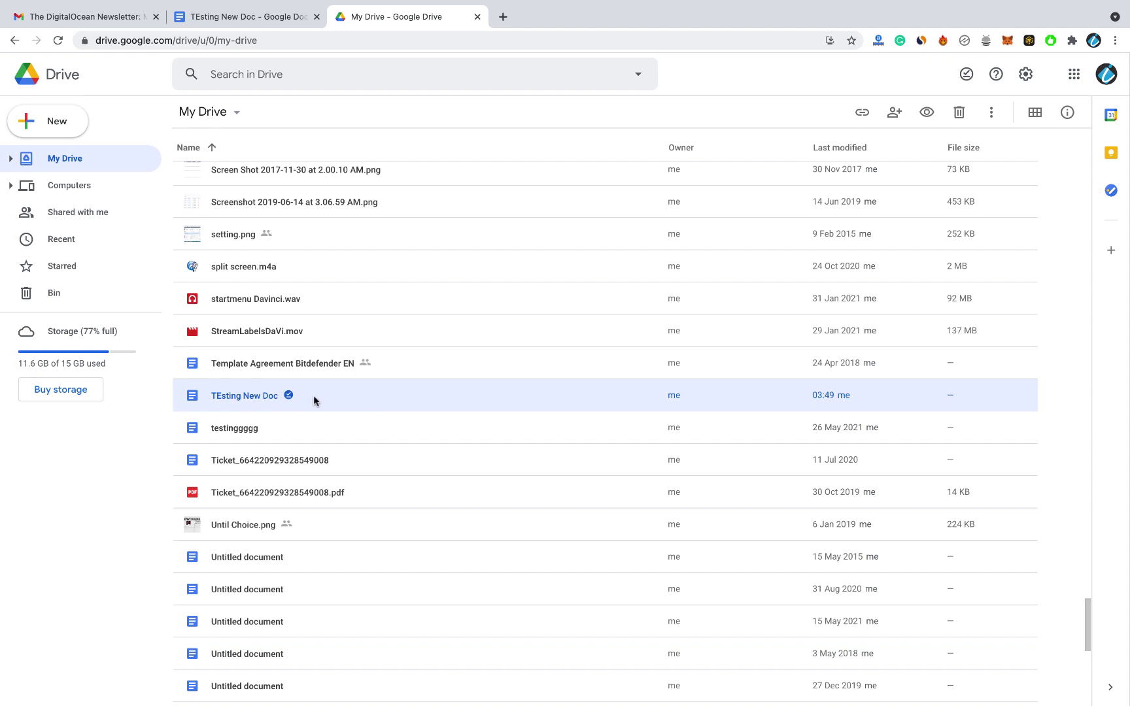
{"action": "left_click", "coordinate": [321, 429]}
{"action": "right_click", "coordinate": [321, 429]}
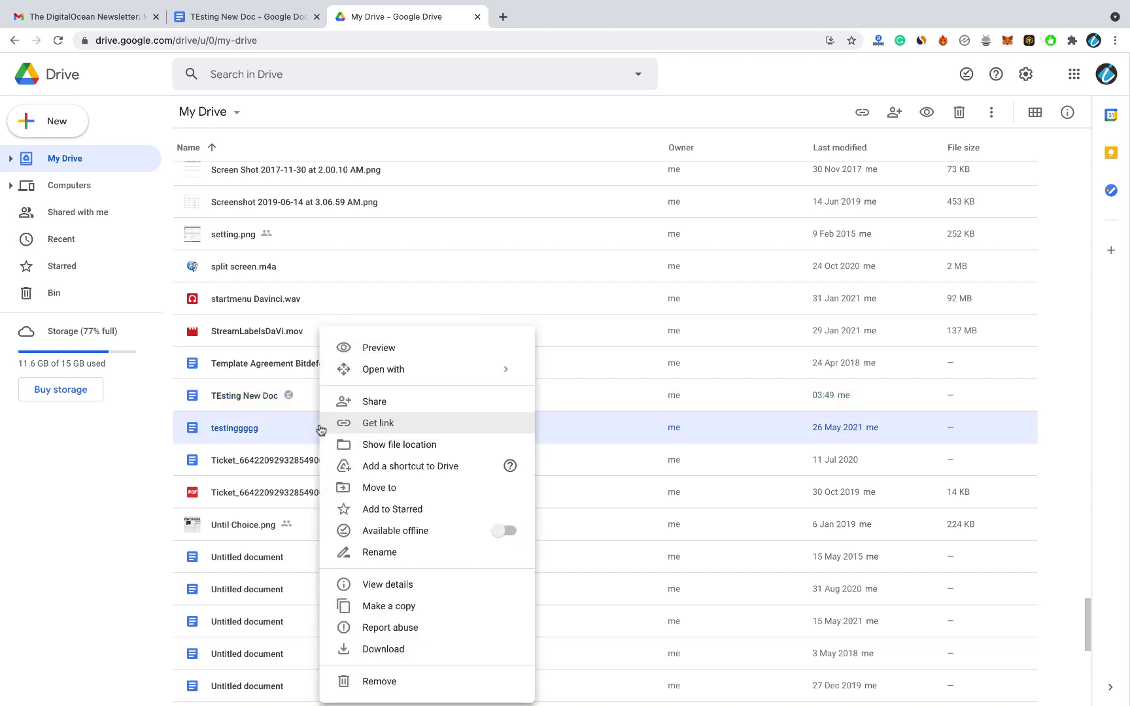
{"action": "left_click", "coordinate": [509, 534]}
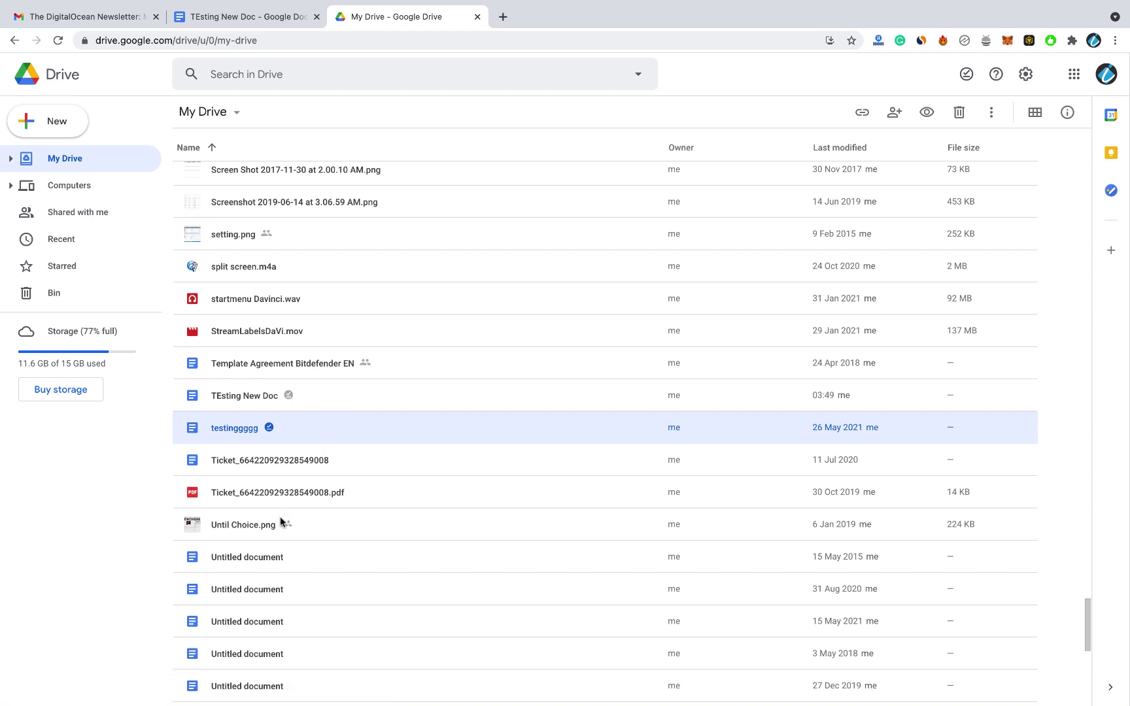
Make three Untitled documents available offline together, then return to the Docs tab.
{"action": "left_click", "coordinate": [271, 557], "text": "super"}
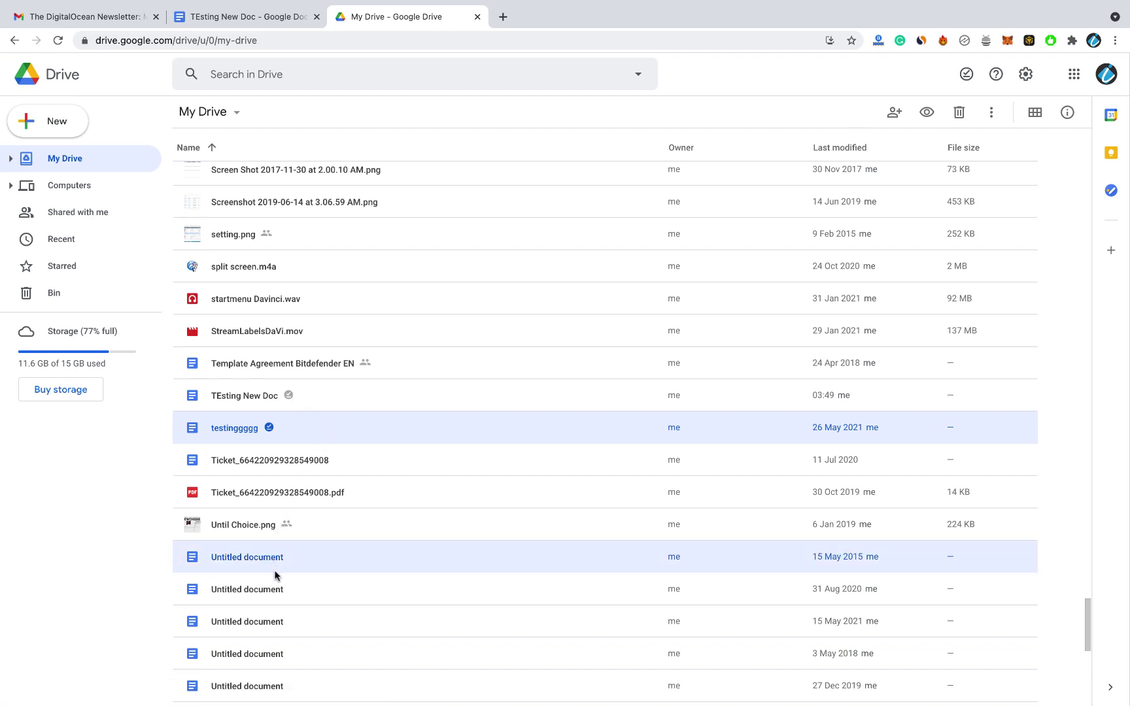
{"action": "left_click", "coordinate": [277, 578], "text": "super"}
{"action": "left_click", "coordinate": [285, 617], "text": "super"}
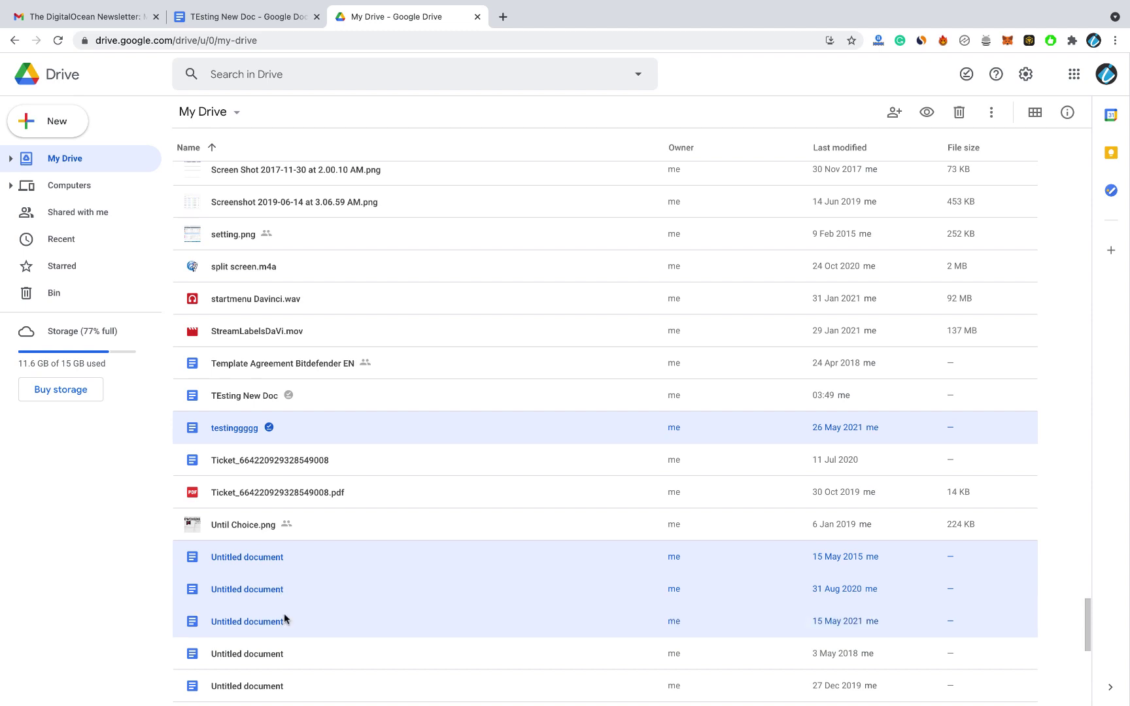
{"action": "right_click", "coordinate": [326, 583]}
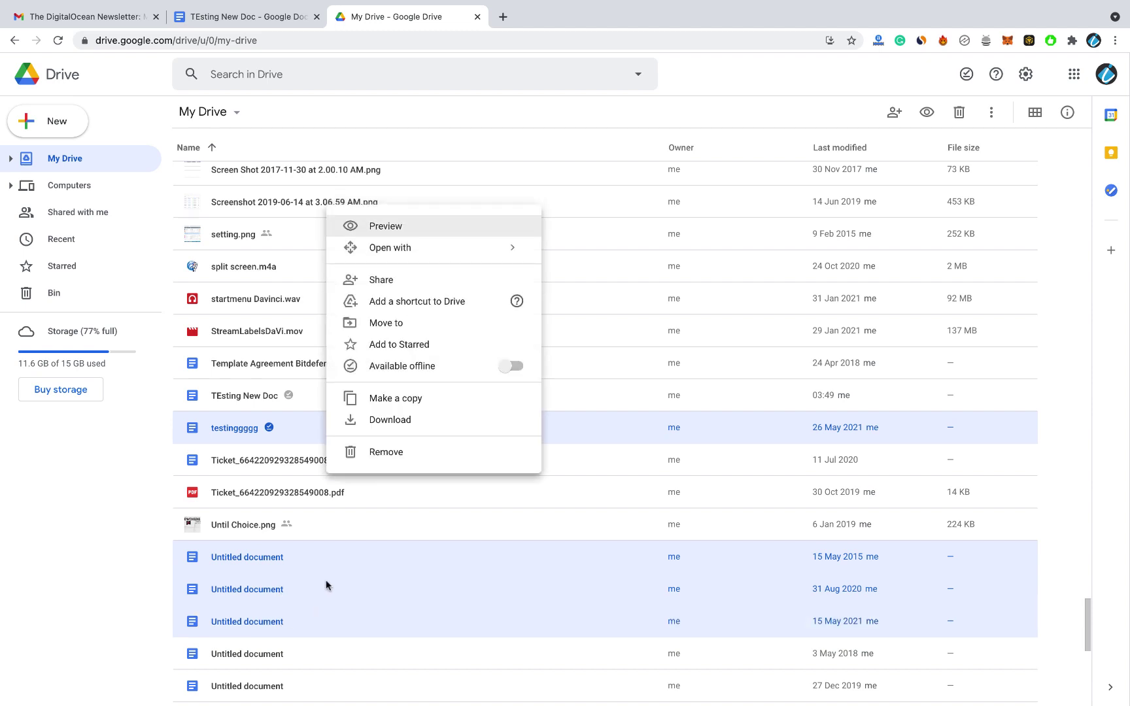
{"action": "left_click", "coordinate": [514, 368]}
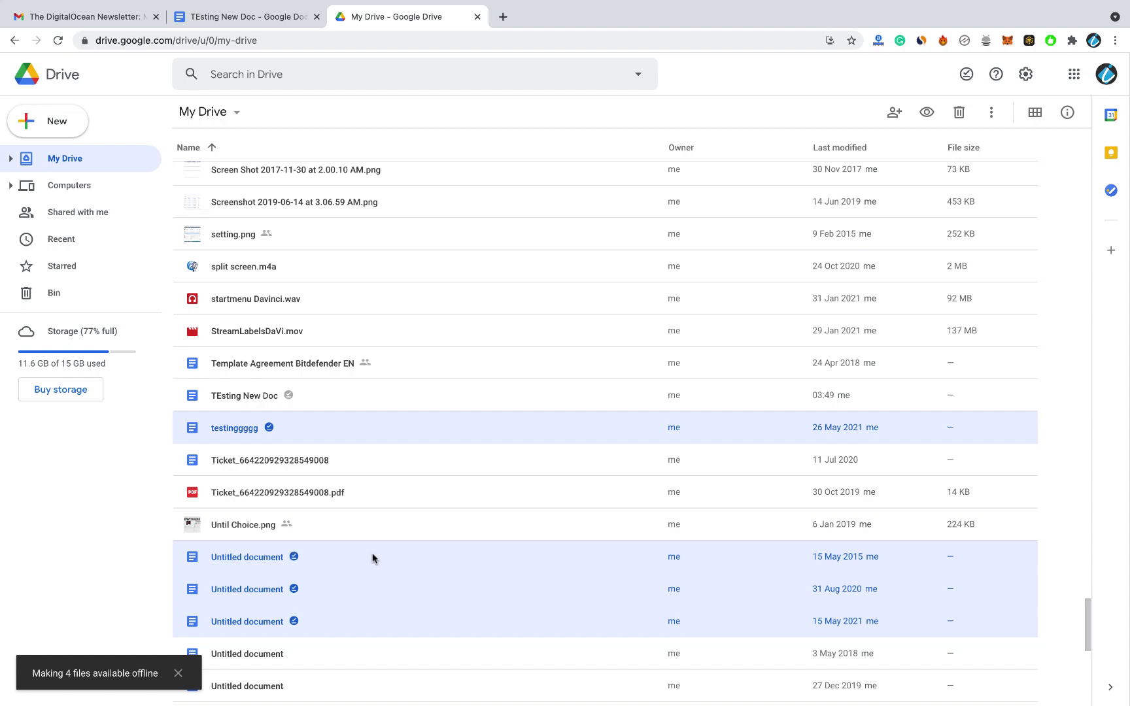
{"action": "left_click", "coordinate": [152, 564]}
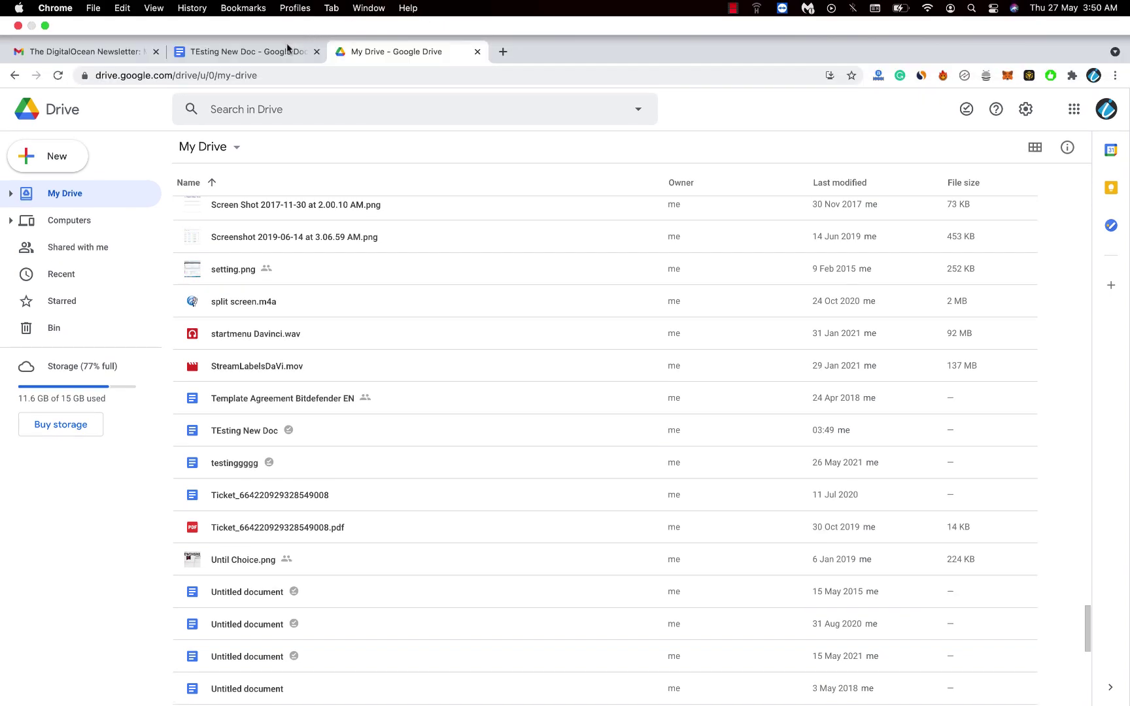
{"action": "left_click", "coordinate": [285, 52]}
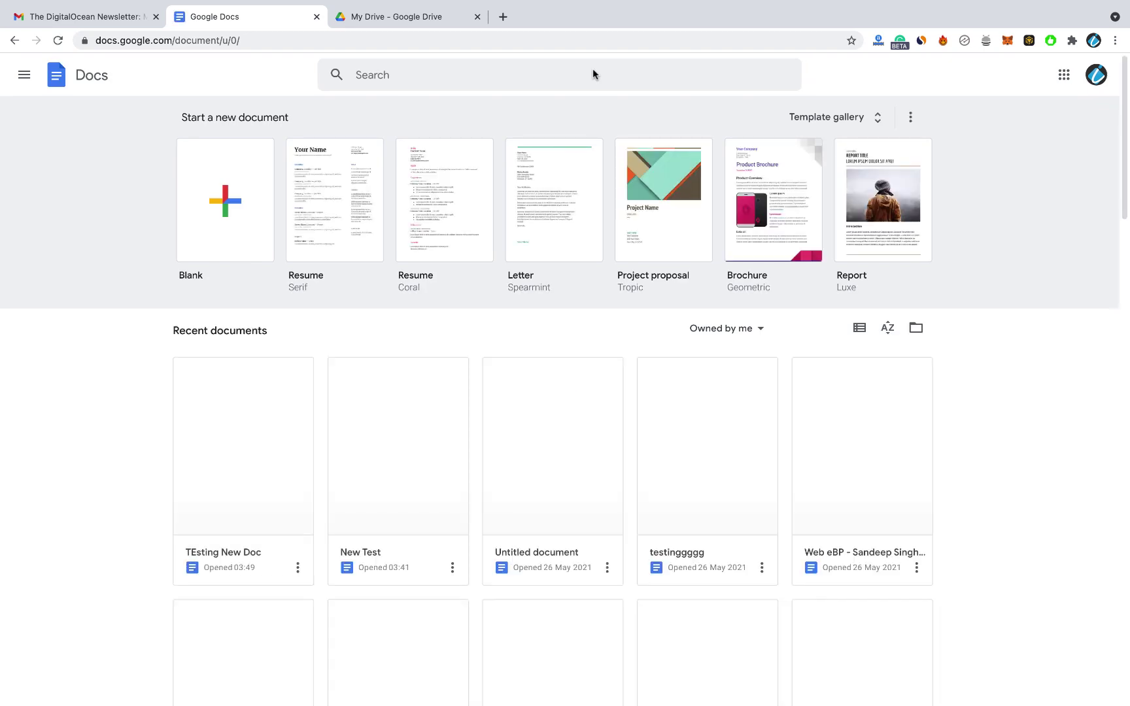
Switch off Wi-Fi in Control Center and reload the Docs home page without a connection.
{"action": "mouse_move", "coordinate": [898, 5]}
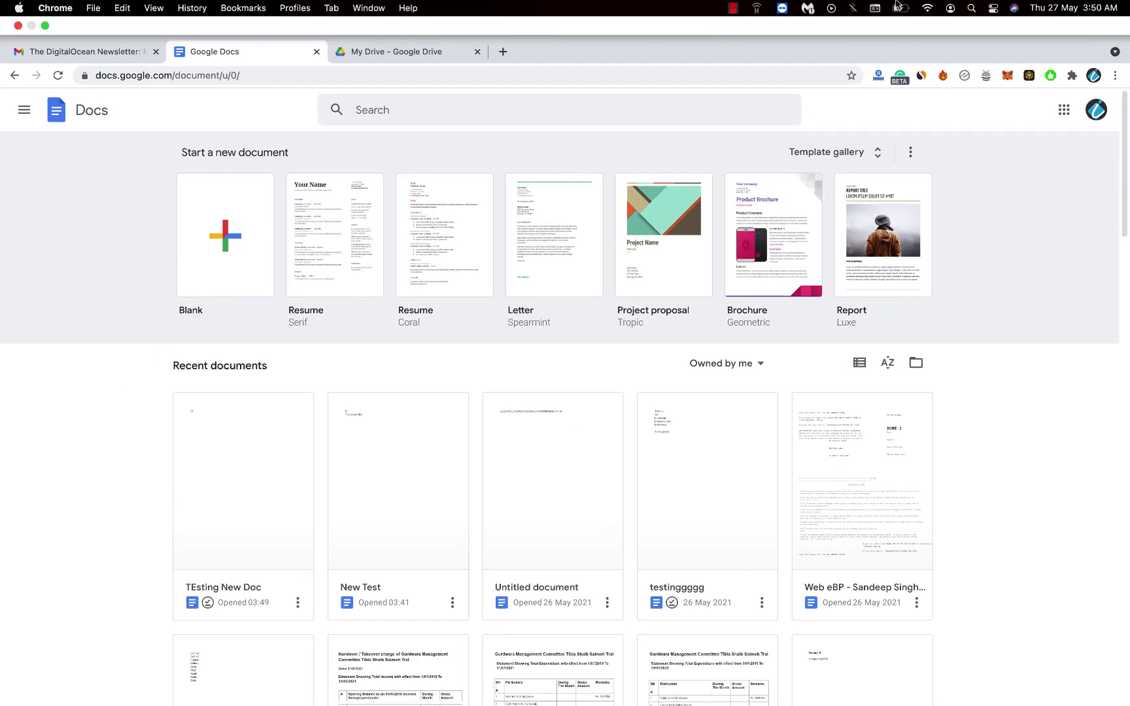
{"action": "left_click", "coordinate": [994, 11]}
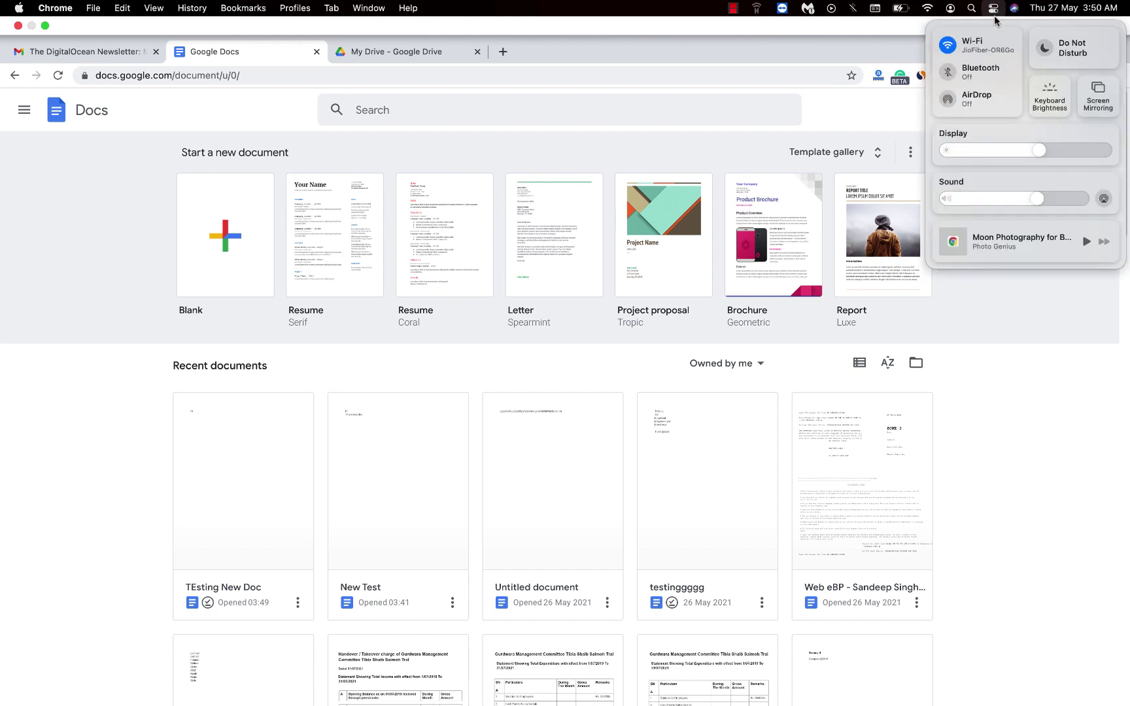
{"action": "left_click", "coordinate": [1001, 43]}
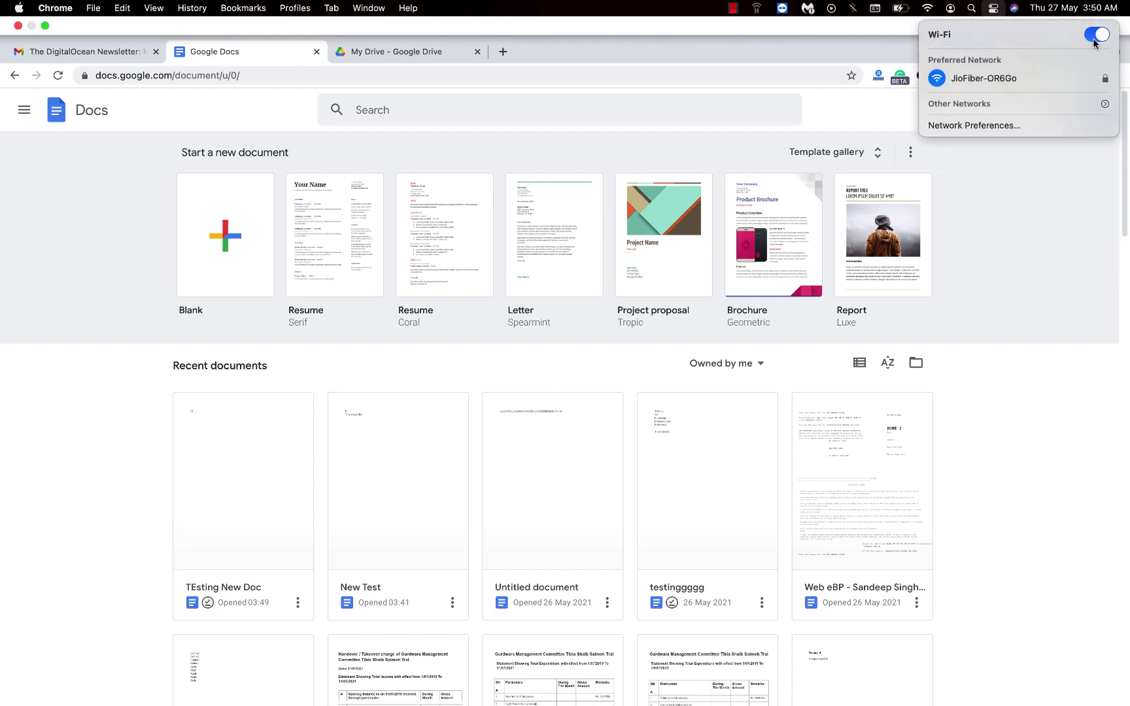
{"action": "left_click", "coordinate": [1094, 39]}
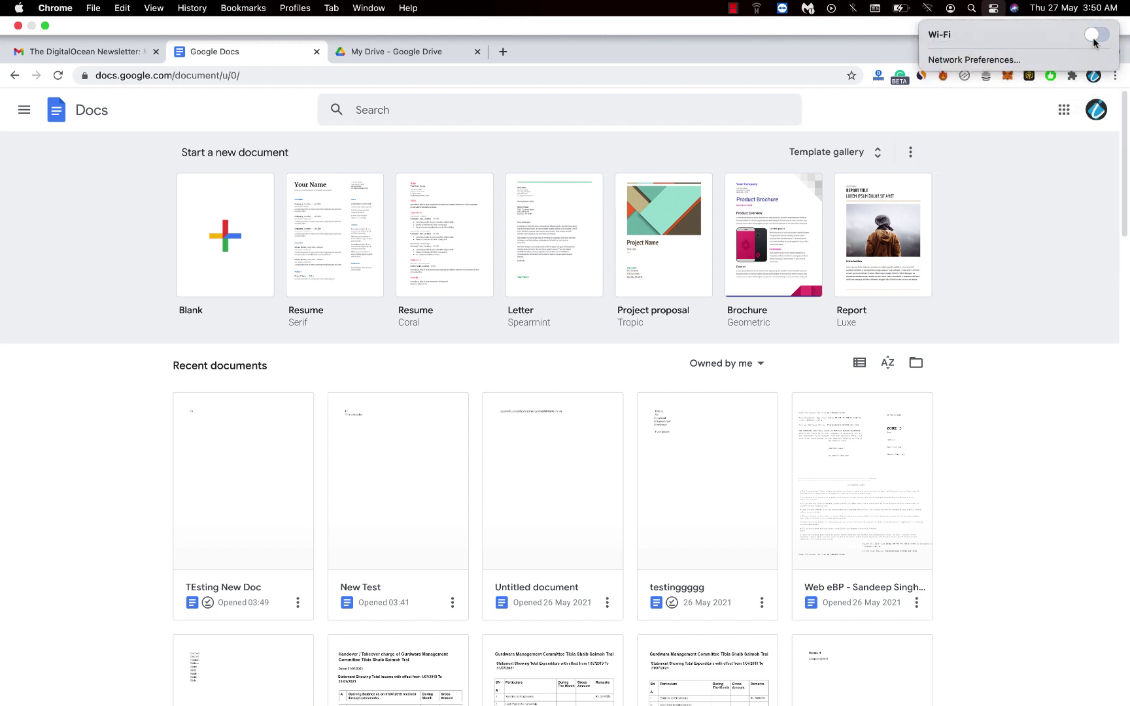
{"action": "left_click", "coordinate": [826, 100]}
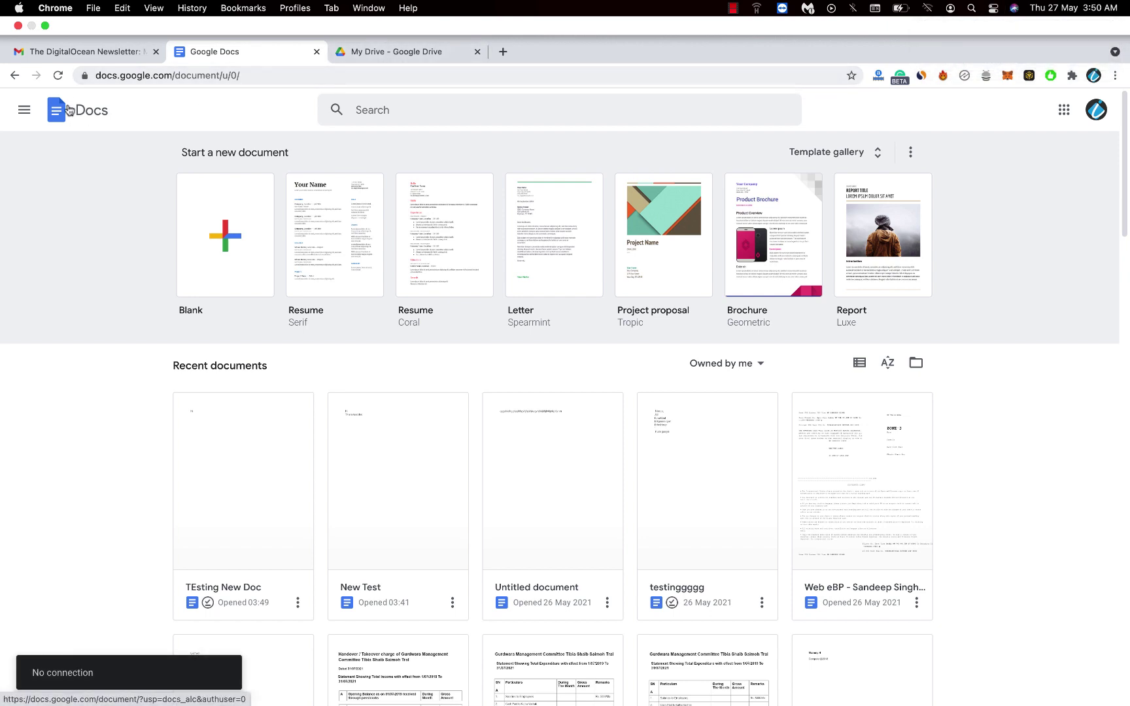
{"action": "left_click", "coordinate": [58, 75]}
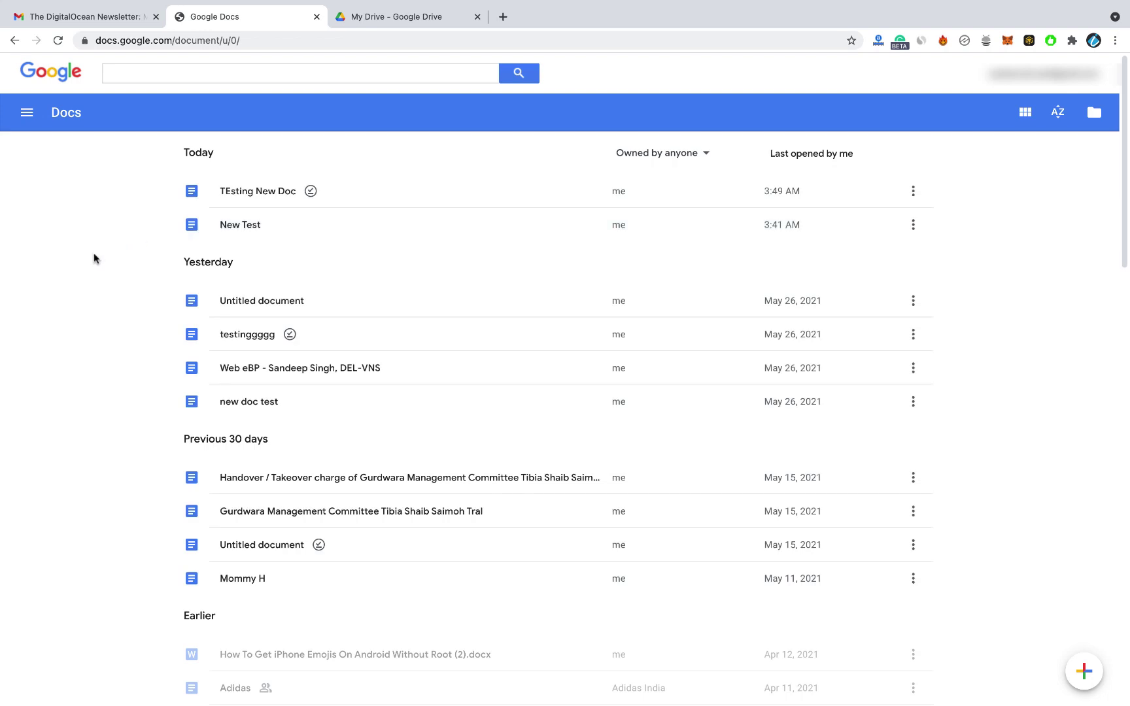
Open TEsting New Doc offline and add lines 'Additional text', 'Hfe', 'Fe', 'F Ef E', 'fe'.
{"action": "left_click", "coordinate": [237, 204]}
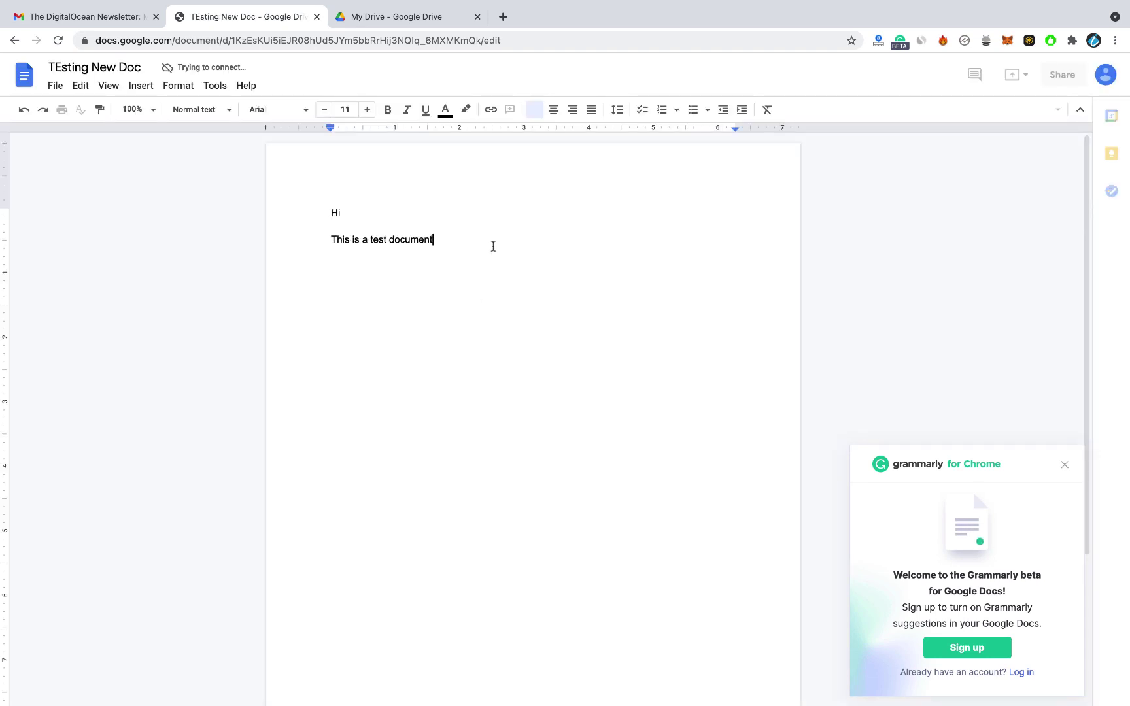
{"action": "key", "text": "Return"}
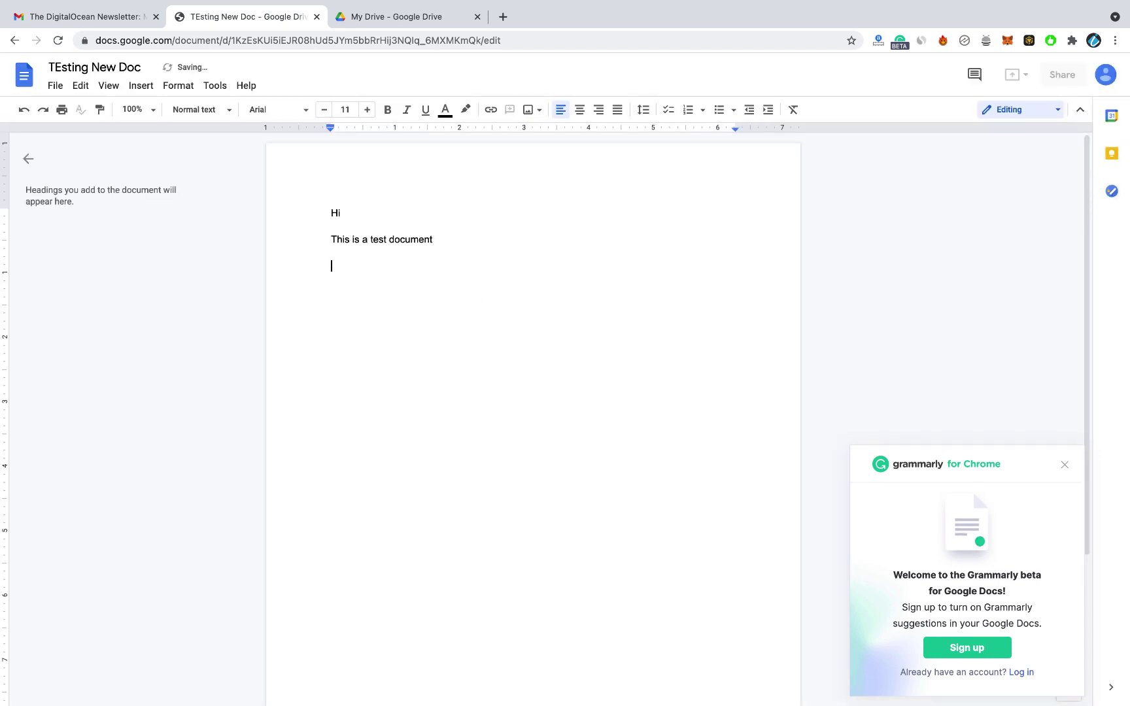
{"action": "type", "text": "Addition"}
{"action": "key", "text": "Return"}
{"action": "key", "text": "Return"}
{"action": "type", "text": "Hfe"}
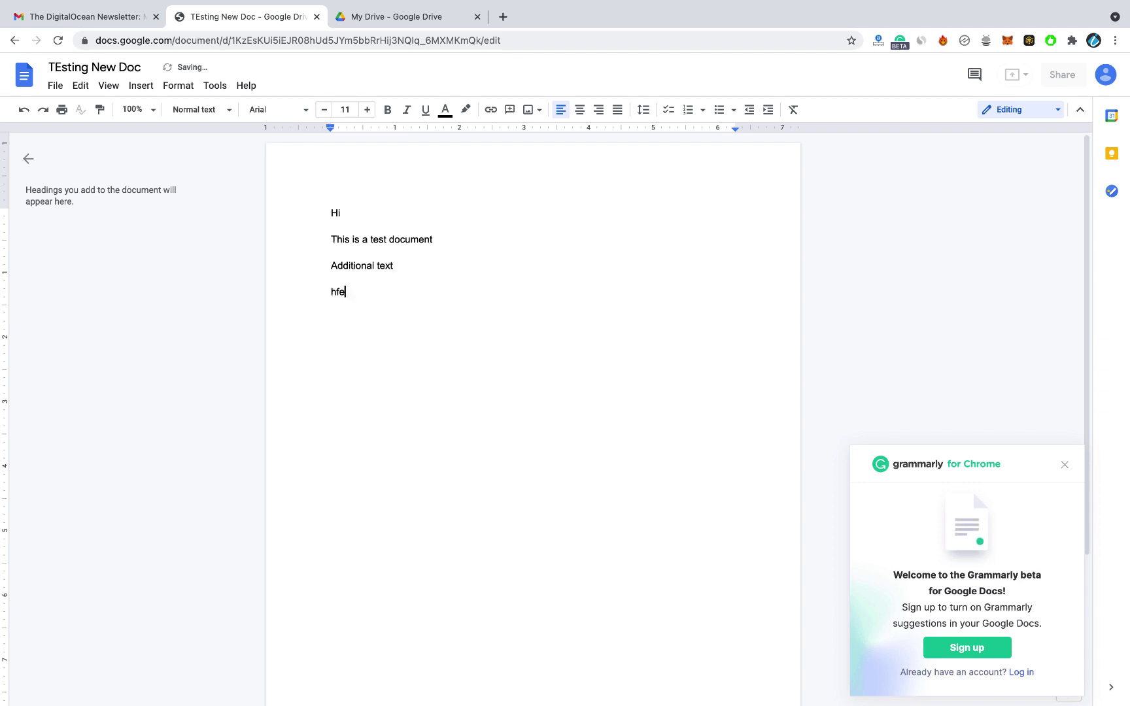
{"action": "key", "text": "Return"}
{"action": "type", "text": "Fe"}
{"action": "key", "text": "Return"}
{"action": "type", "text": "Fe"}
{"action": "key", "text": "Return"}
{"action": "type", "text": "F Ef E"}
{"action": "key", "text": "Return"}
{"action": "type", "text": "fe"}
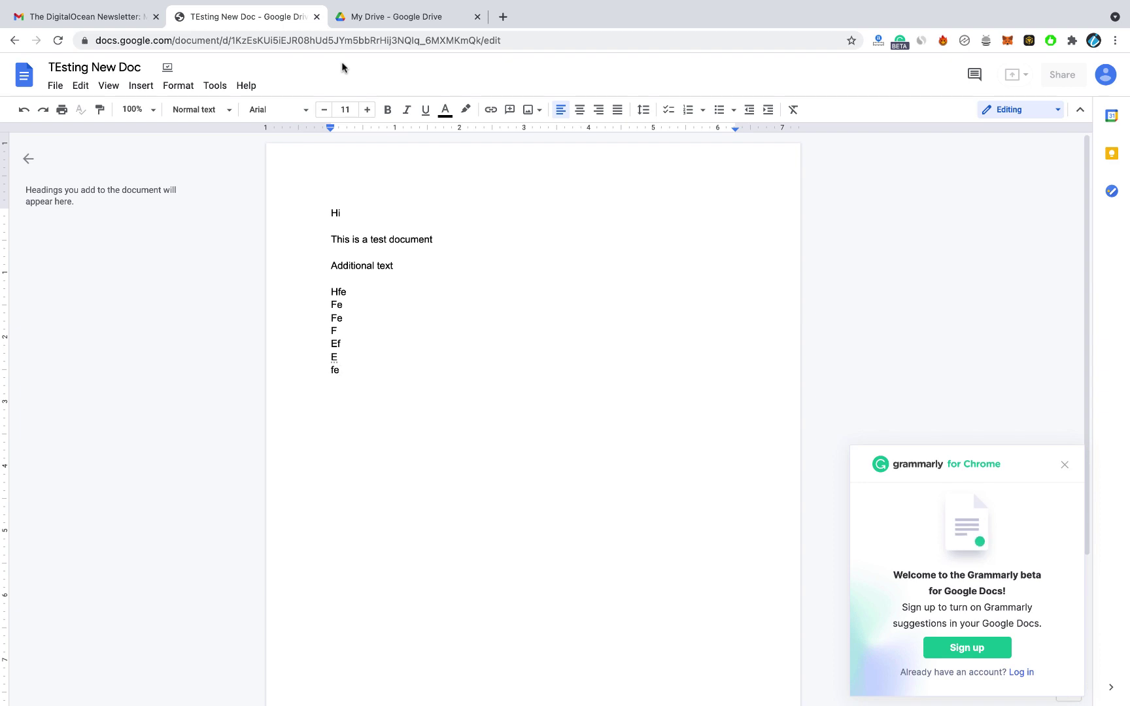
Close the TEsting New Doc and My Drive tabs, then load docs.google.com/document in a fresh tab.
{"action": "left_click", "coordinate": [316, 17]}
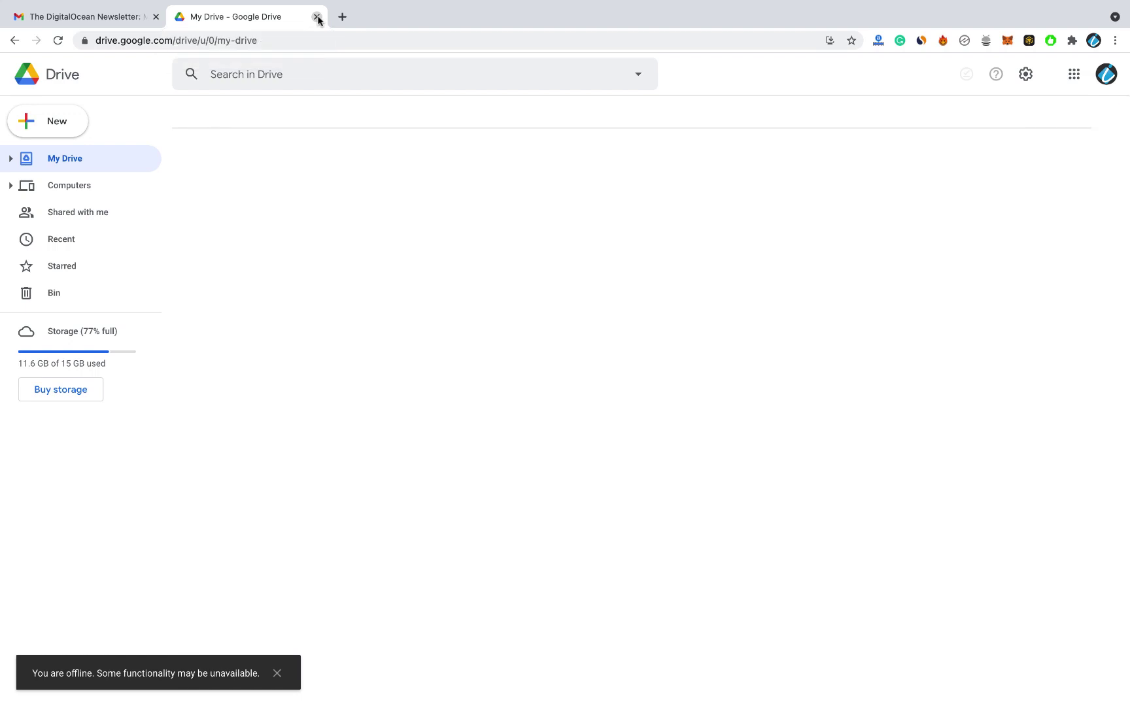
{"action": "left_click", "coordinate": [317, 17]}
{"action": "left_click", "coordinate": [182, 16]}
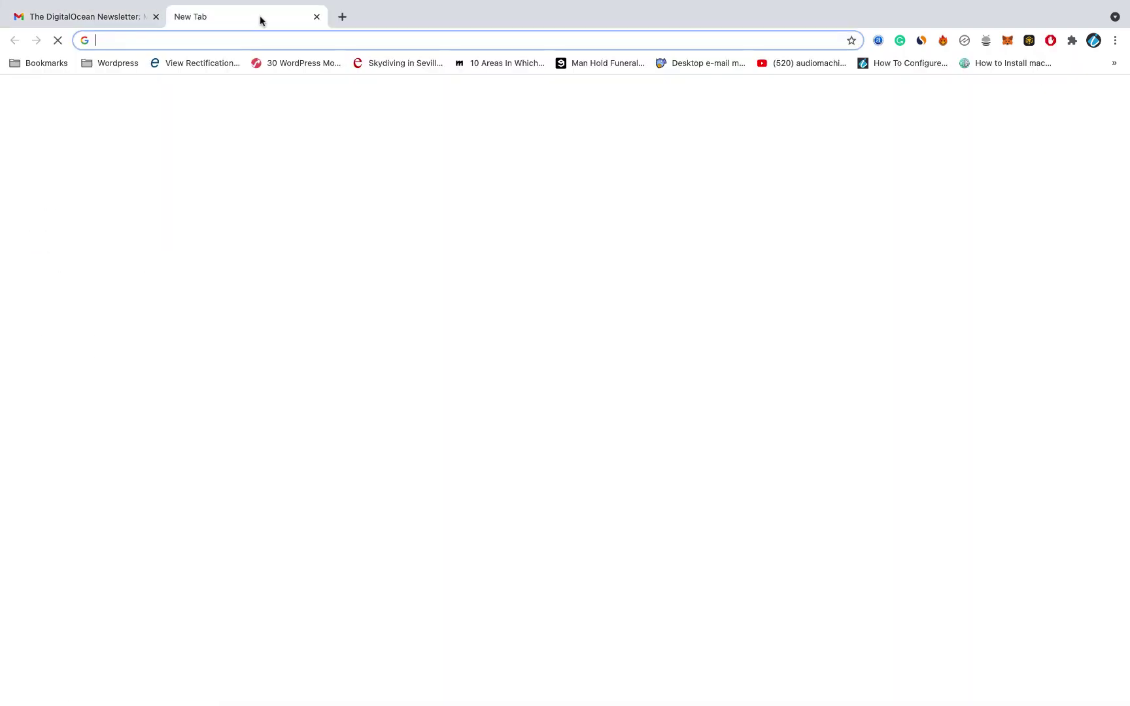
{"action": "left_click", "coordinate": [335, 42]}
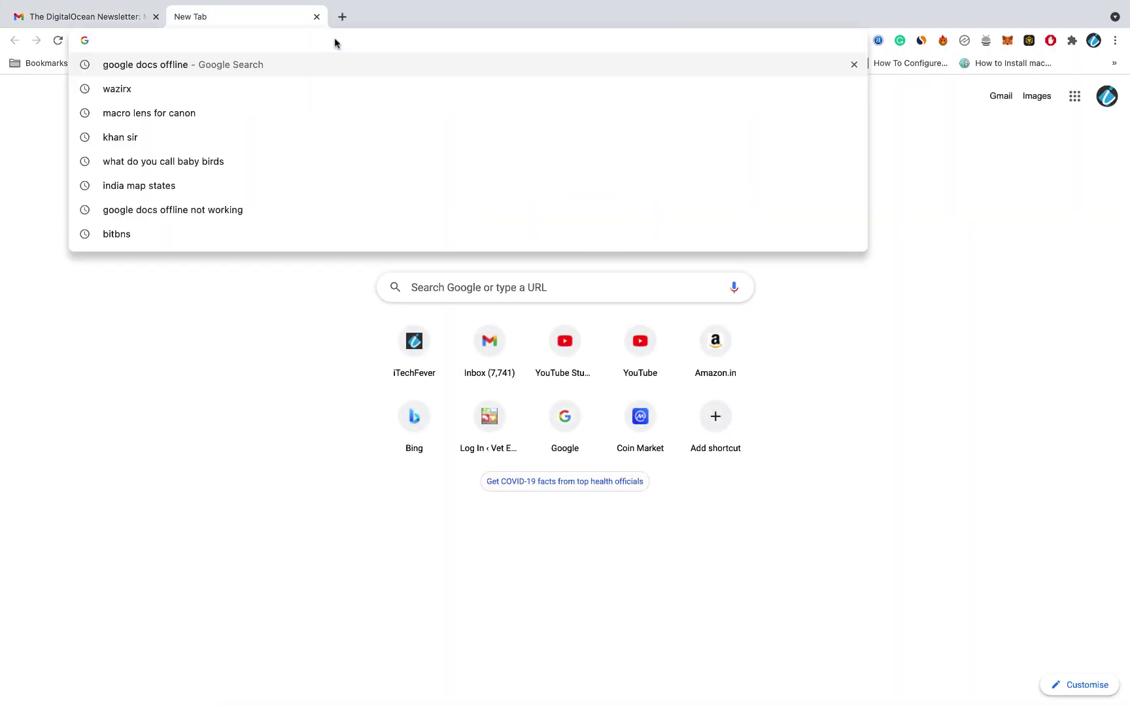
{"action": "type", "text": "doc"}
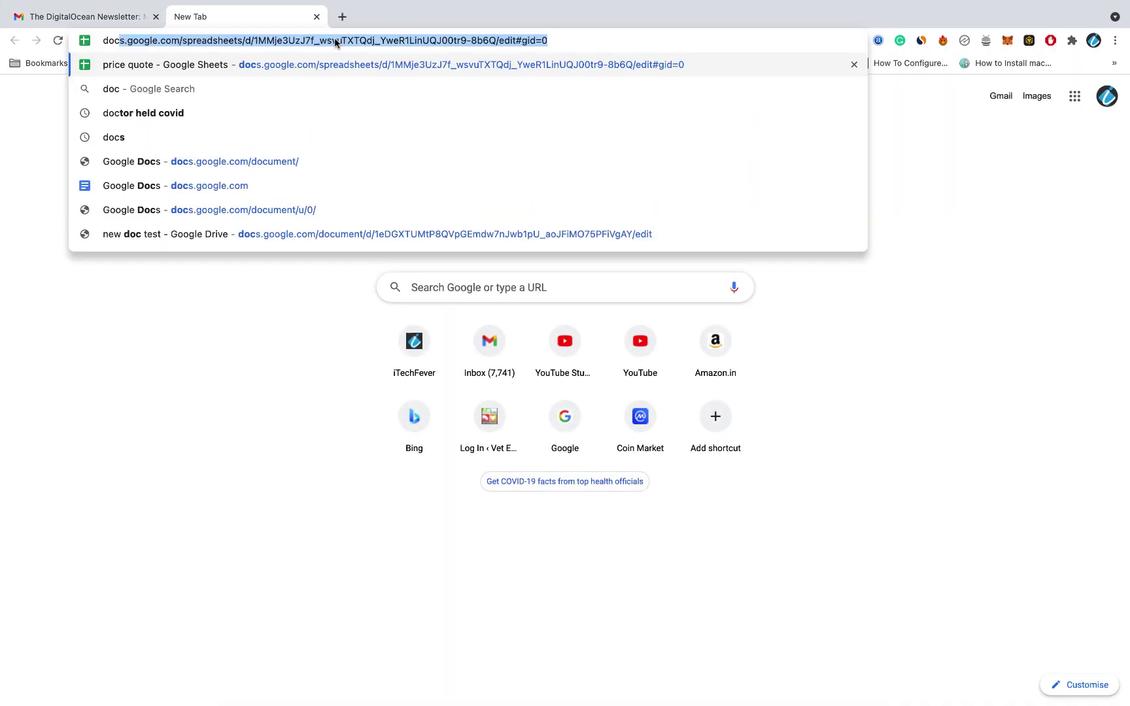
{"action": "left_click", "coordinate": [286, 168]}
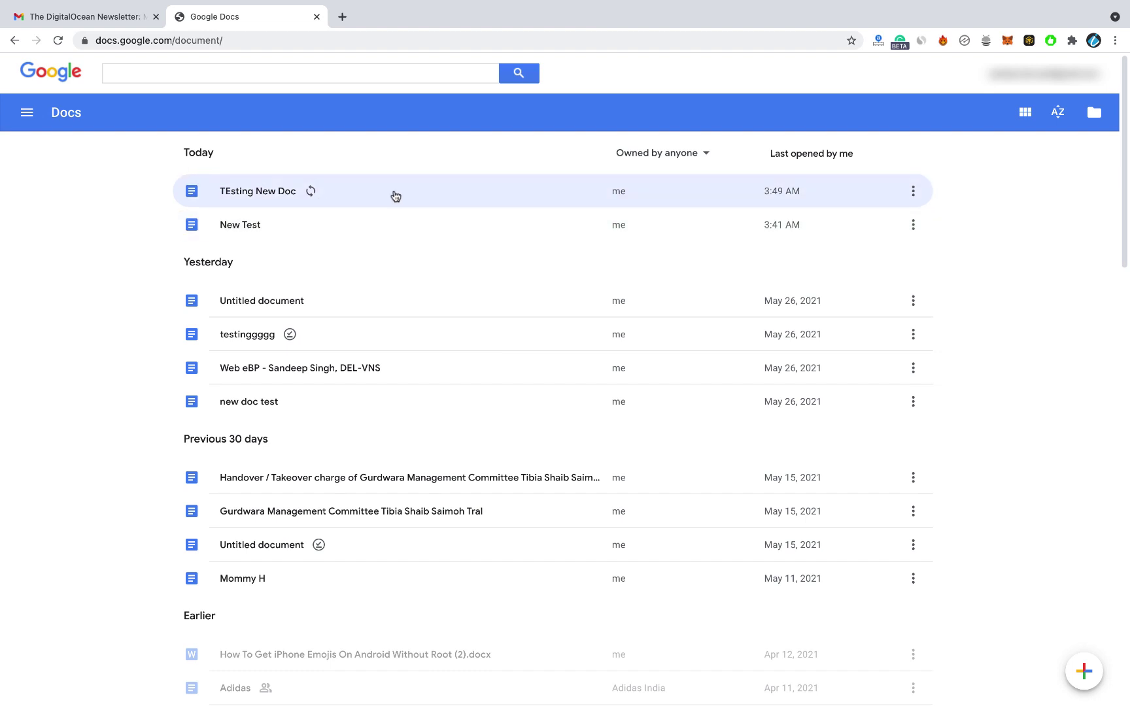
Open TEsting New Doc and add a 'New test' line plus an empty line after the last line.
{"action": "left_click", "coordinate": [396, 195]}
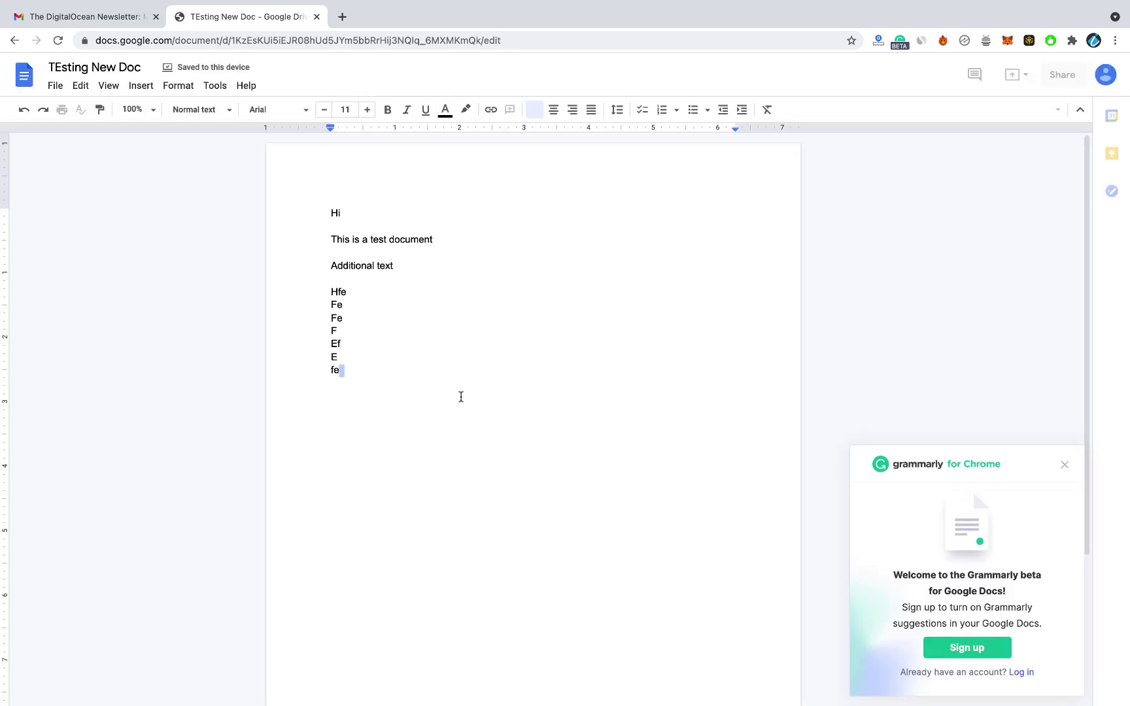
{"action": "key", "text": "Return"}
{"action": "key", "text": "Return"}
{"action": "key", "text": "Return"}
{"action": "type", "text": "Ne"}
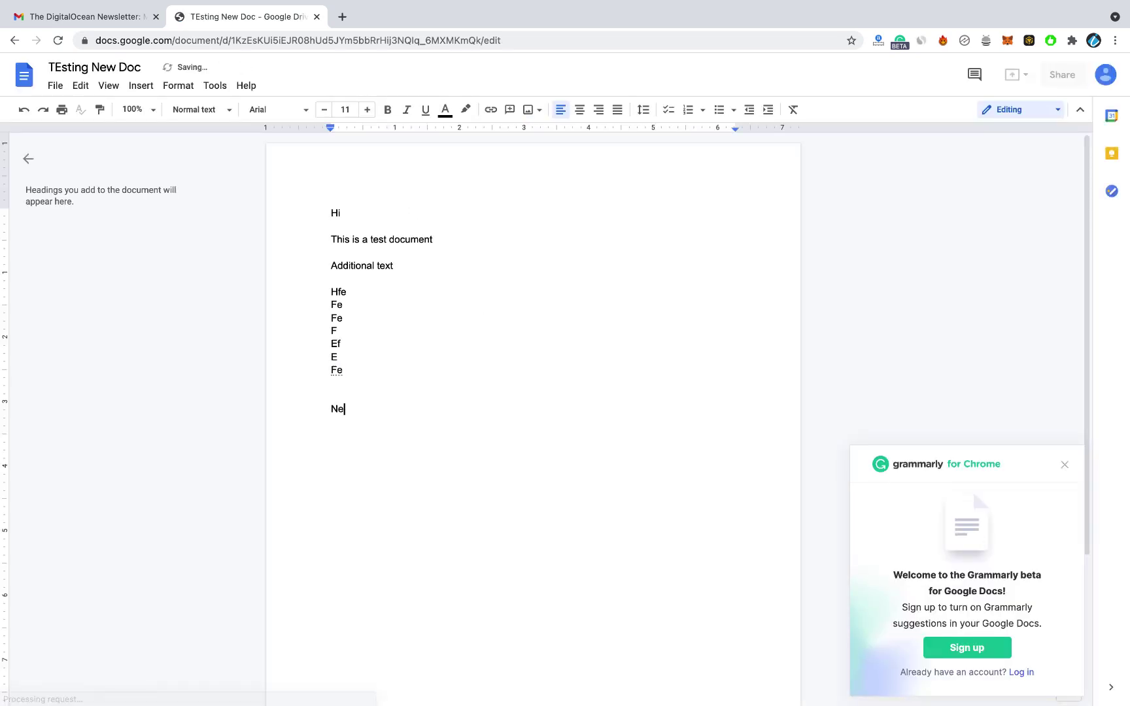
{"action": "type", "text": "w test"}
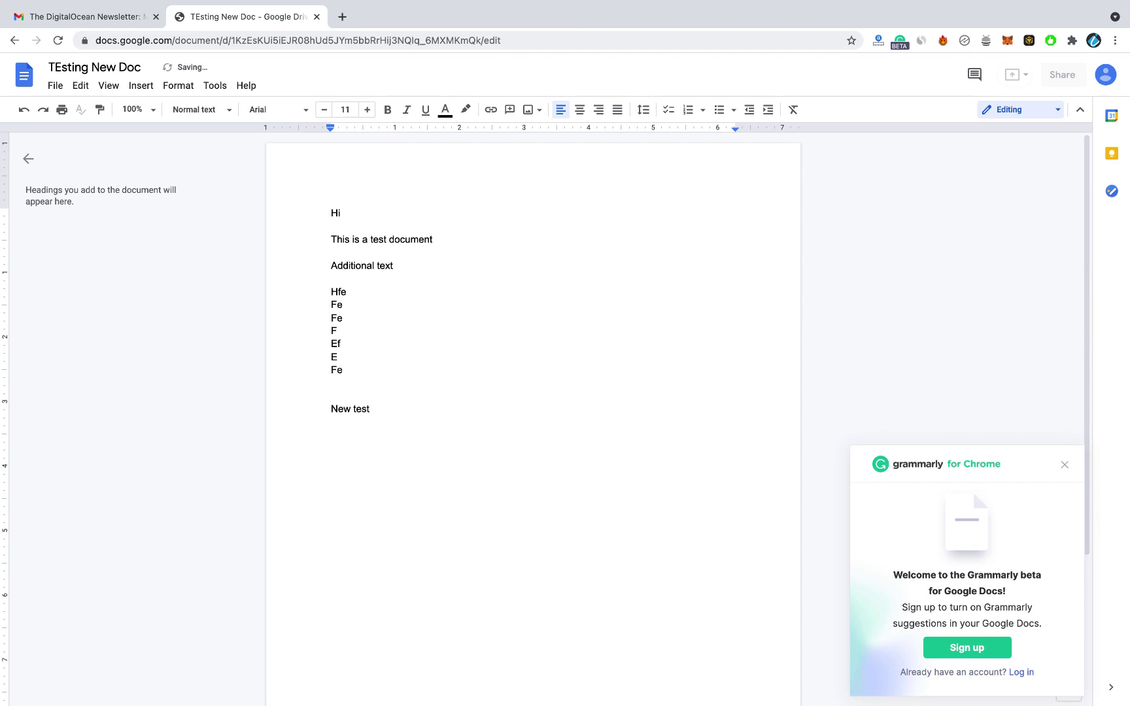
{"action": "key", "text": "Return"}
{"action": "key", "text": "Return"}
Close the document tab and load drive.google.com in a new tab using 'dri'.
{"action": "left_click", "coordinate": [317, 17]}
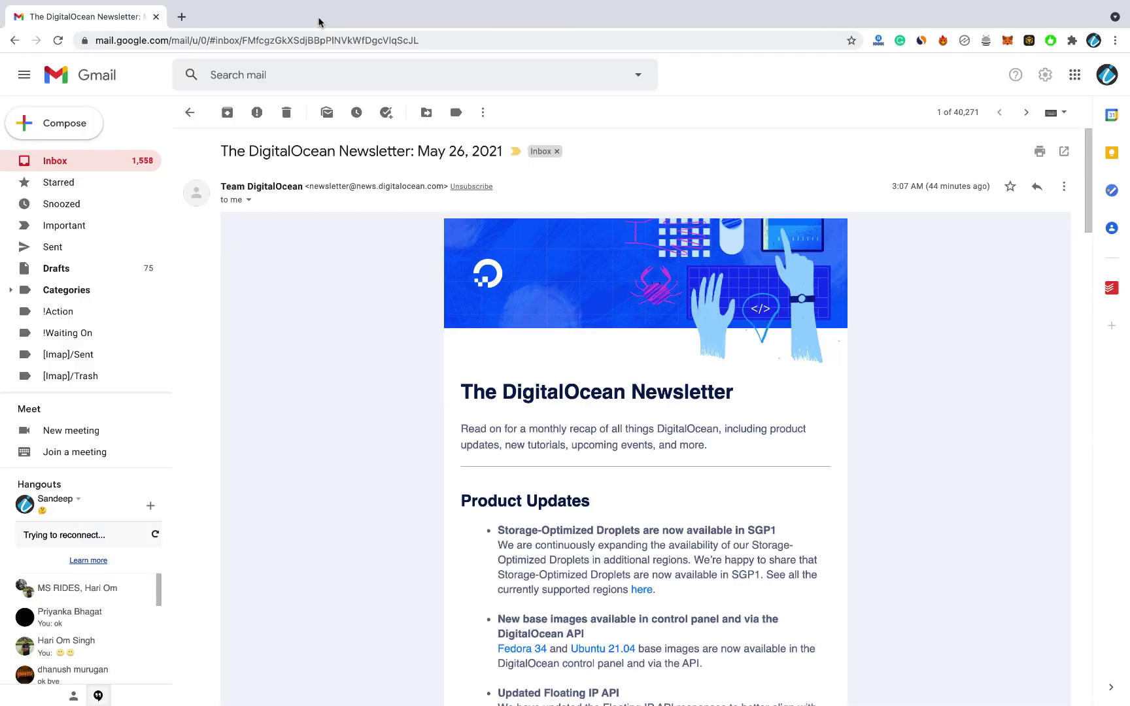
{"action": "left_click", "coordinate": [178, 16]}
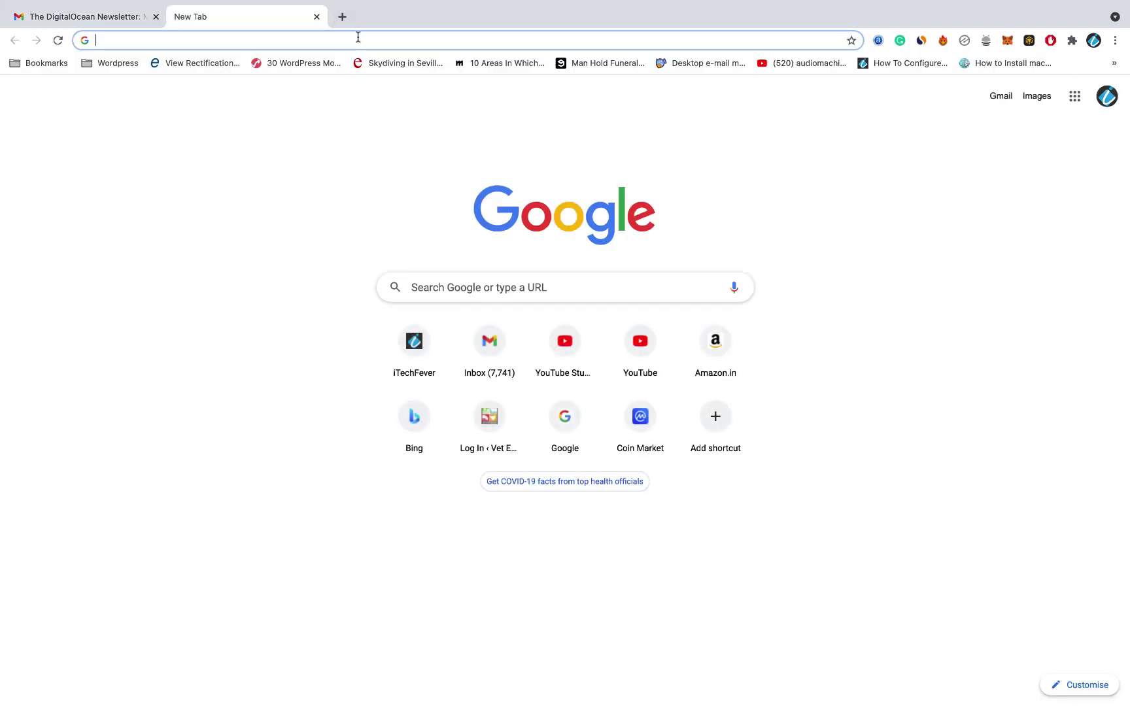
{"action": "left_click", "coordinate": [357, 41]}
{"action": "type", "text": "dri"}
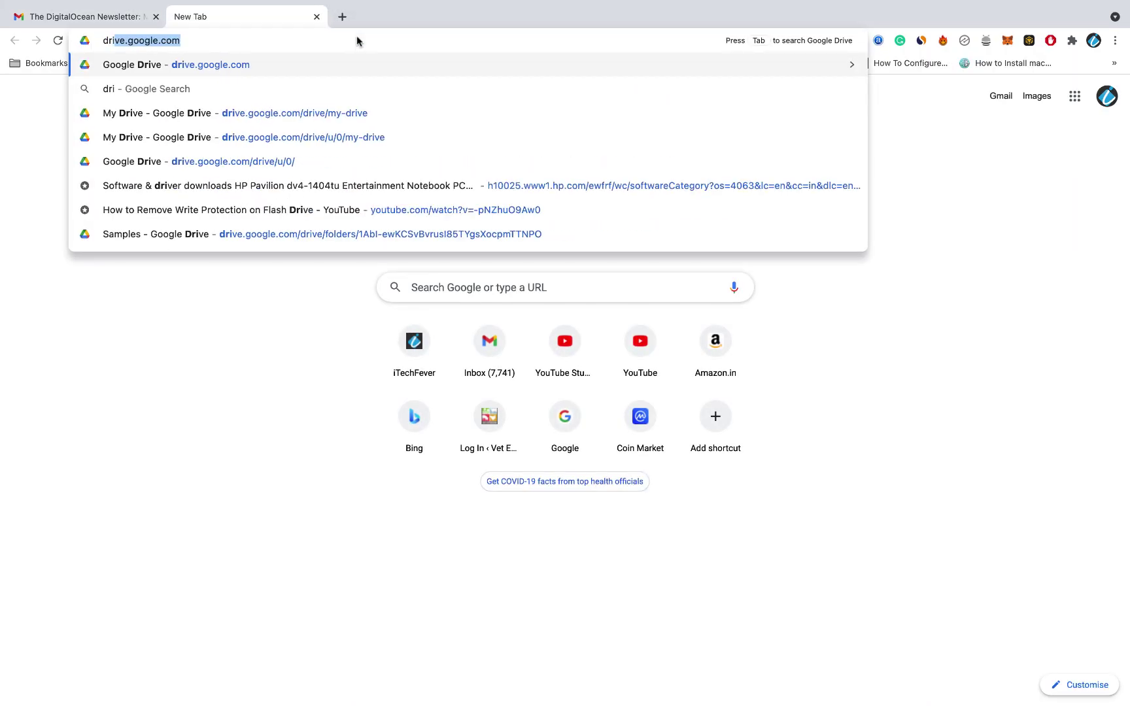
{"action": "key", "text": "Return"}
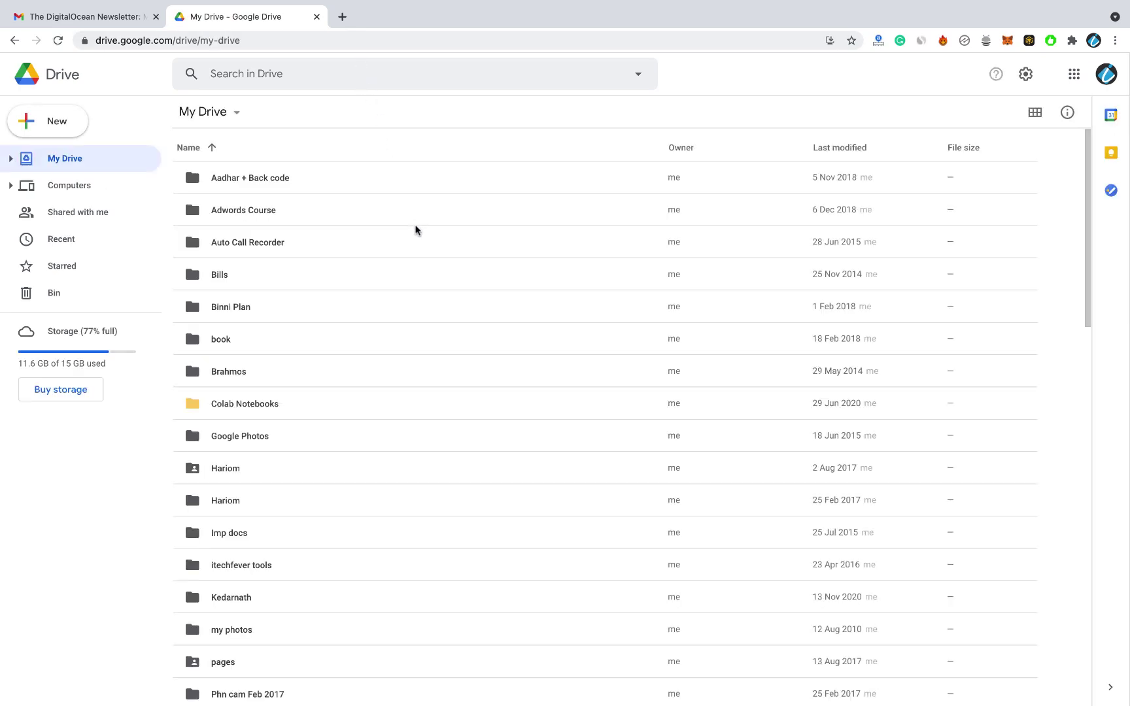
Scroll the My Drive list to TEsting New Doc and open it.
{"action": "scroll", "coordinate": [415, 230], "scroll_direction": "down", "scroll_amount": 15}
{"action": "scroll", "coordinate": [415, 230], "scroll_direction": "down", "scroll_amount": 20}
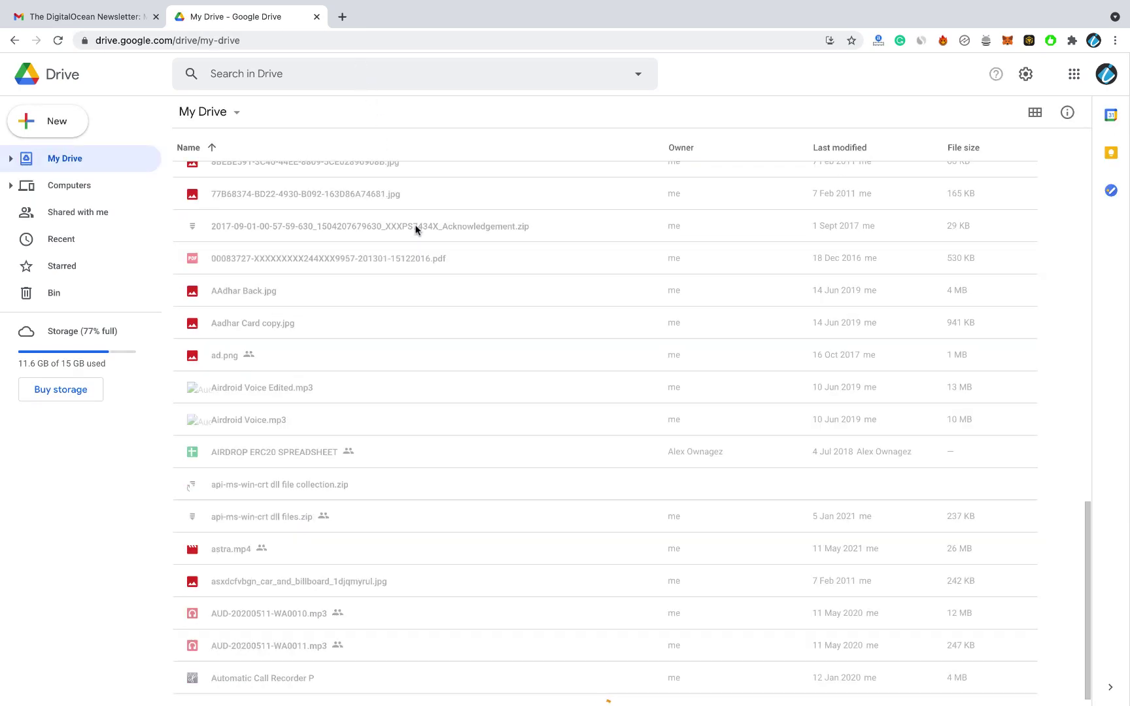
{"action": "scroll", "coordinate": [415, 230], "scroll_direction": "down", "scroll_amount": 20}
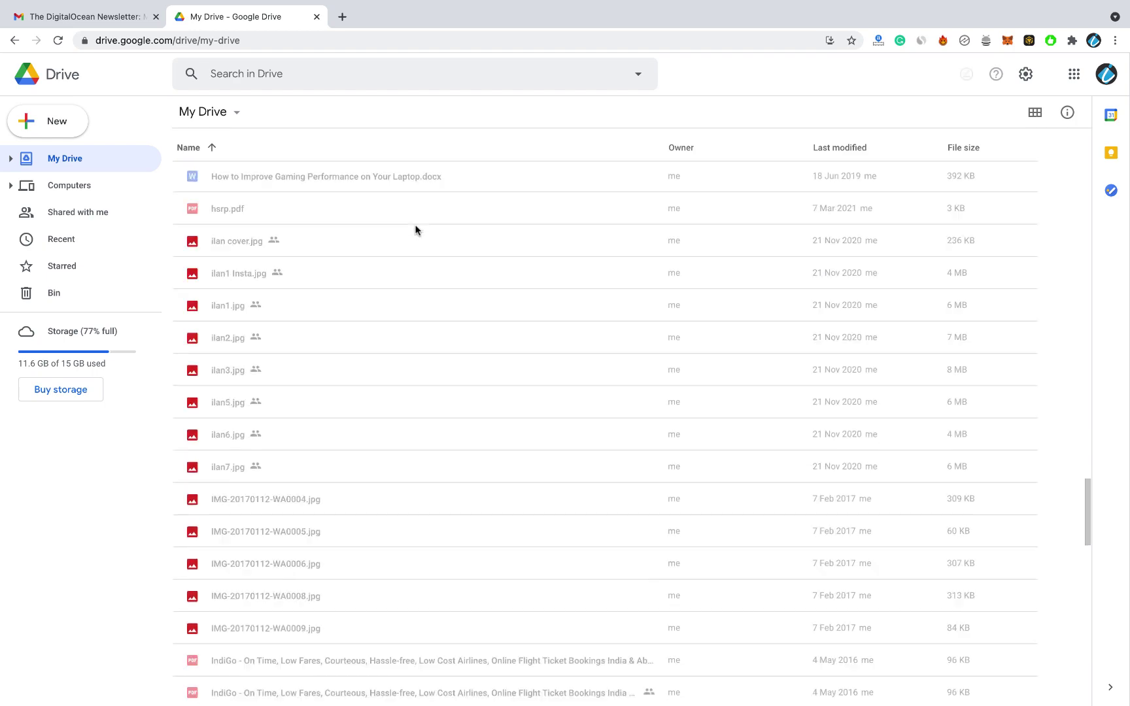
{"action": "scroll", "coordinate": [415, 230], "scroll_direction": "up", "scroll_amount": 2}
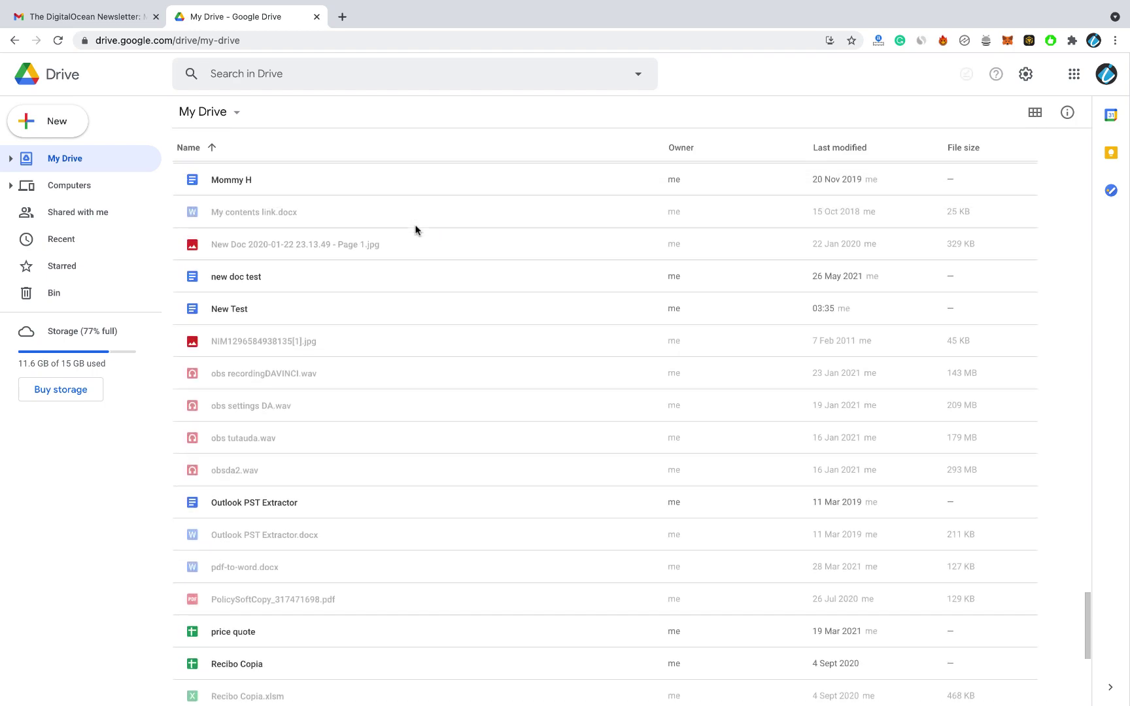
{"action": "scroll", "coordinate": [416, 231], "scroll_direction": "down", "scroll_amount": 6}
{"action": "scroll", "coordinate": [415, 230], "scroll_direction": "down", "scroll_amount": 10}
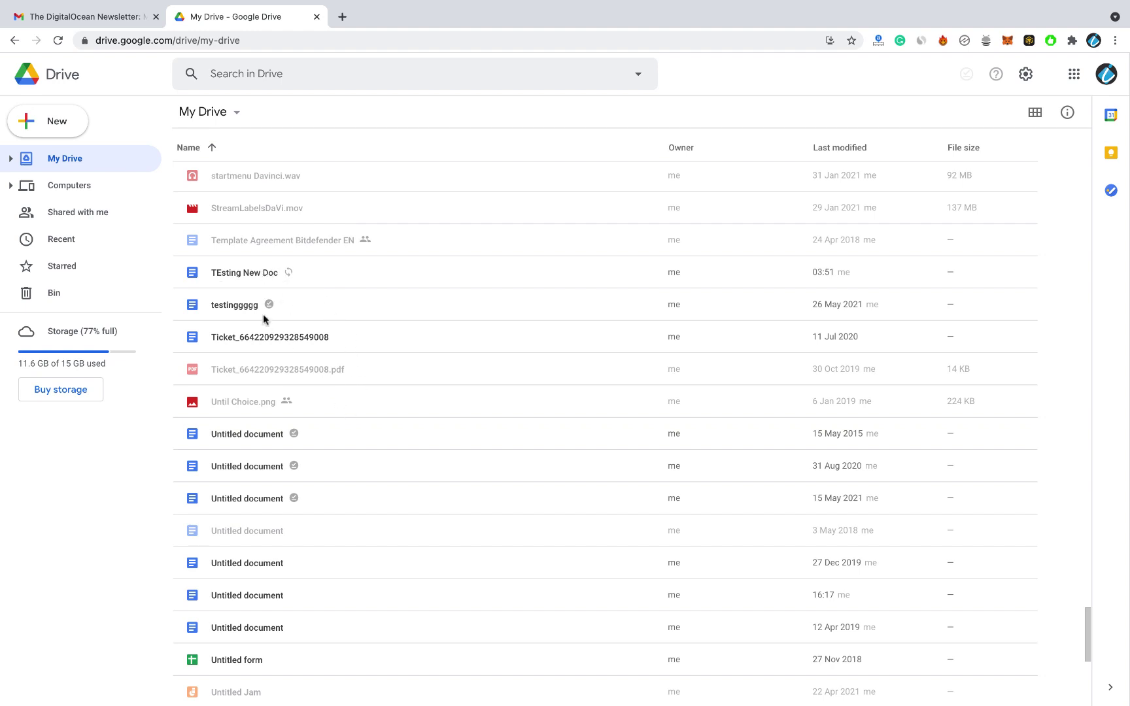
{"action": "double_click", "coordinate": [253, 273]}
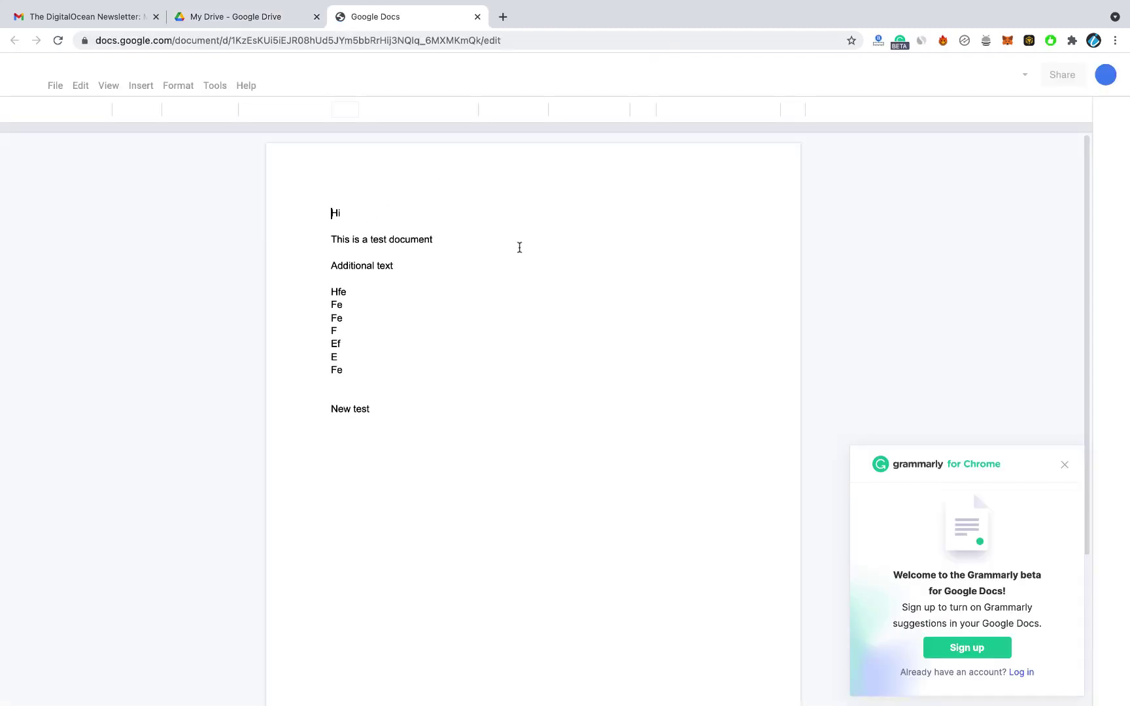
Place the cursor below 'New test', then return to the Docs home list via the Docs logo.
{"action": "left_click", "coordinate": [448, 429]}
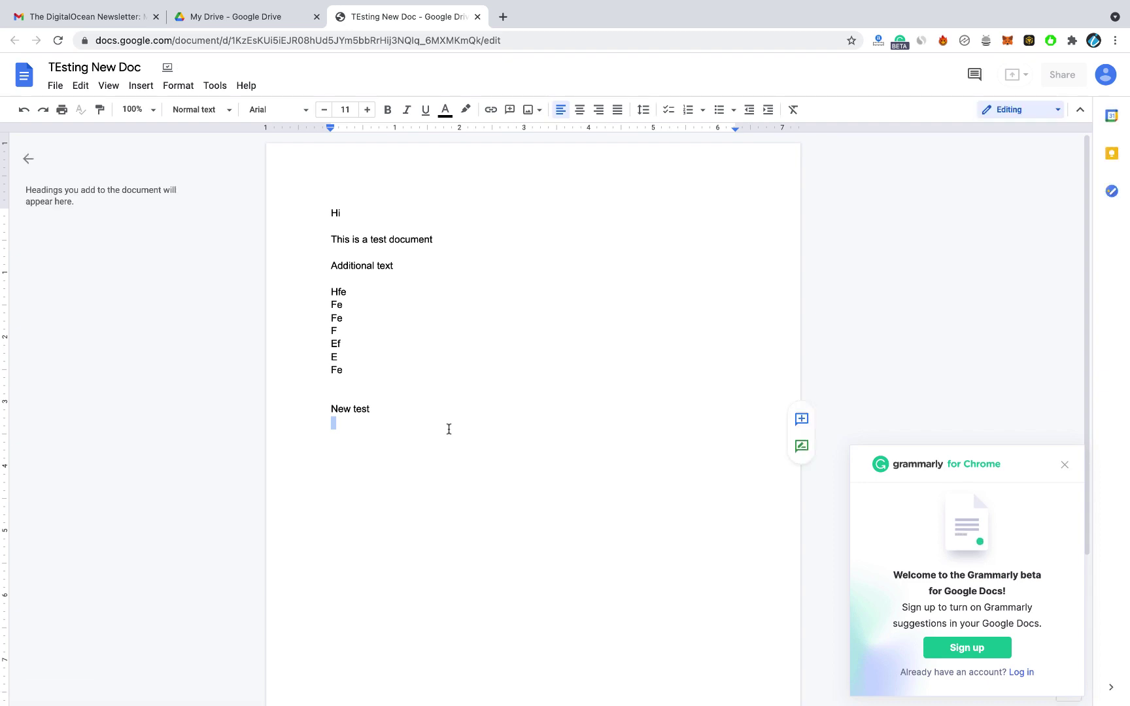
{"action": "left_click", "coordinate": [29, 66]}
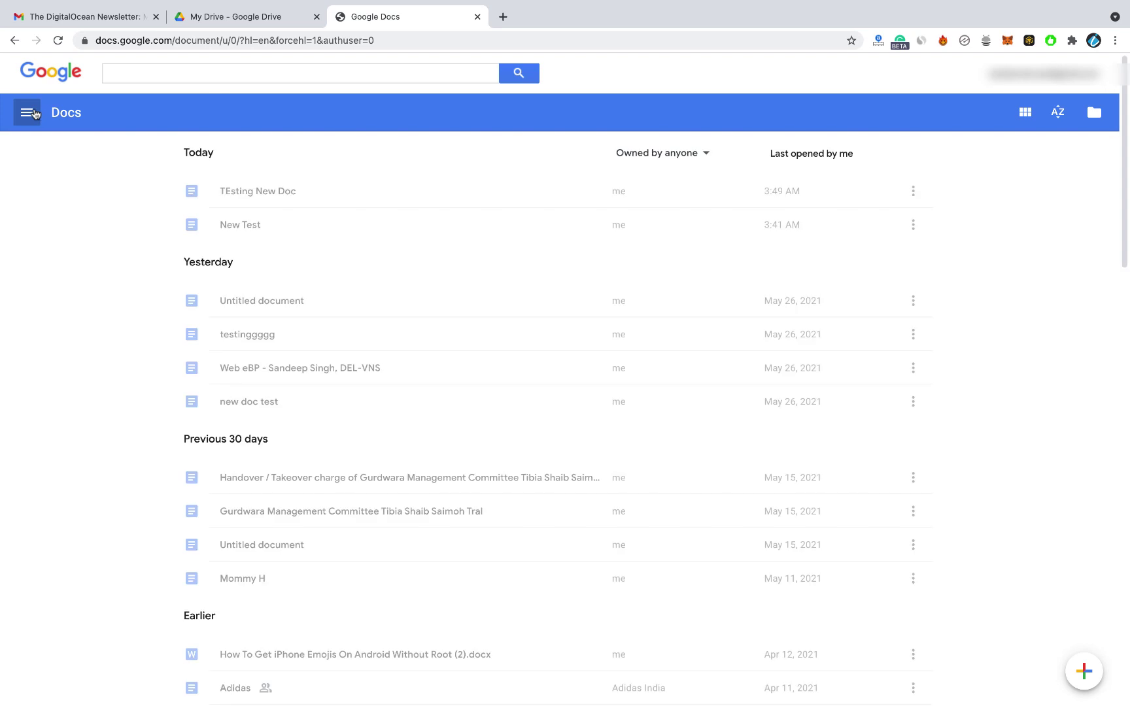
Open and close the Docs navigation menu, then switch the Mac's Wi-Fi on from Control Center.
{"action": "left_click", "coordinate": [36, 116]}
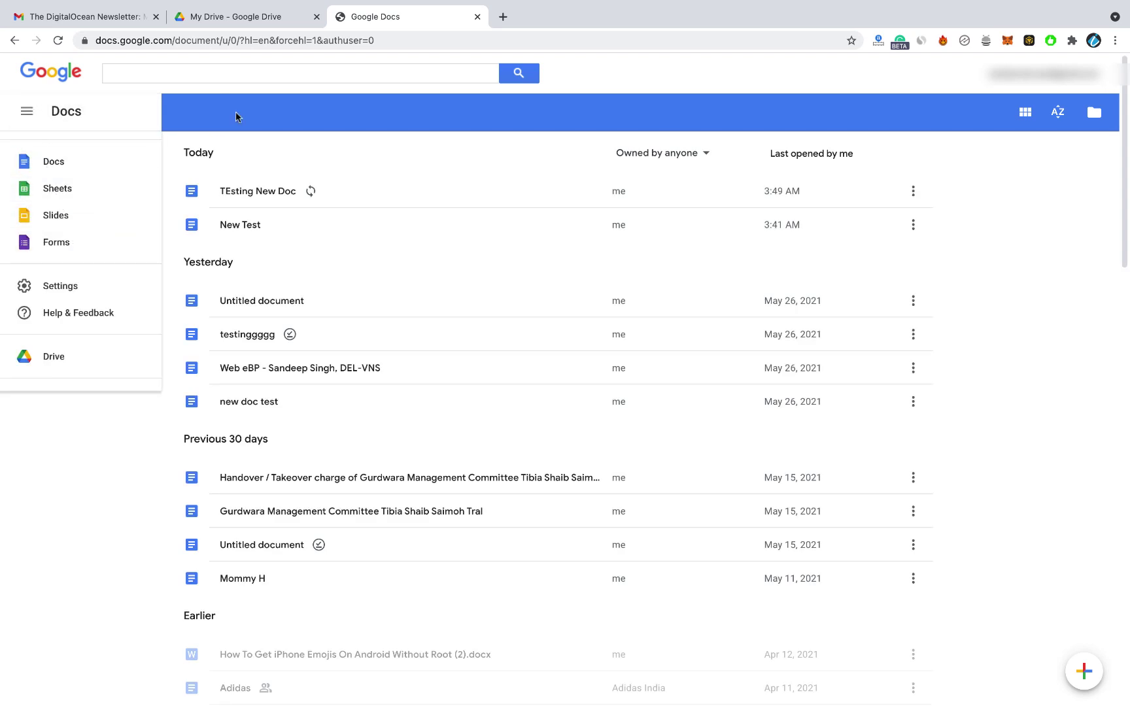
{"action": "left_click", "coordinate": [330, 87]}
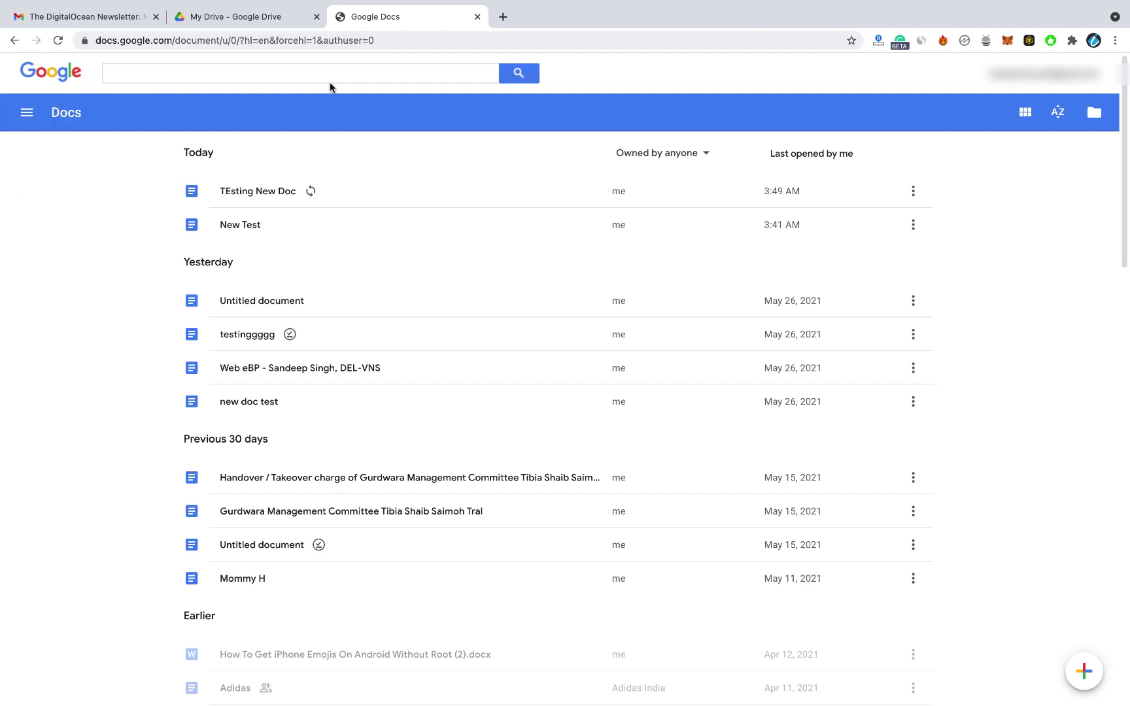
{"action": "left_click", "coordinate": [993, 8]}
{"action": "left_click", "coordinate": [993, 45]}
{"action": "left_click", "coordinate": [1096, 35]}
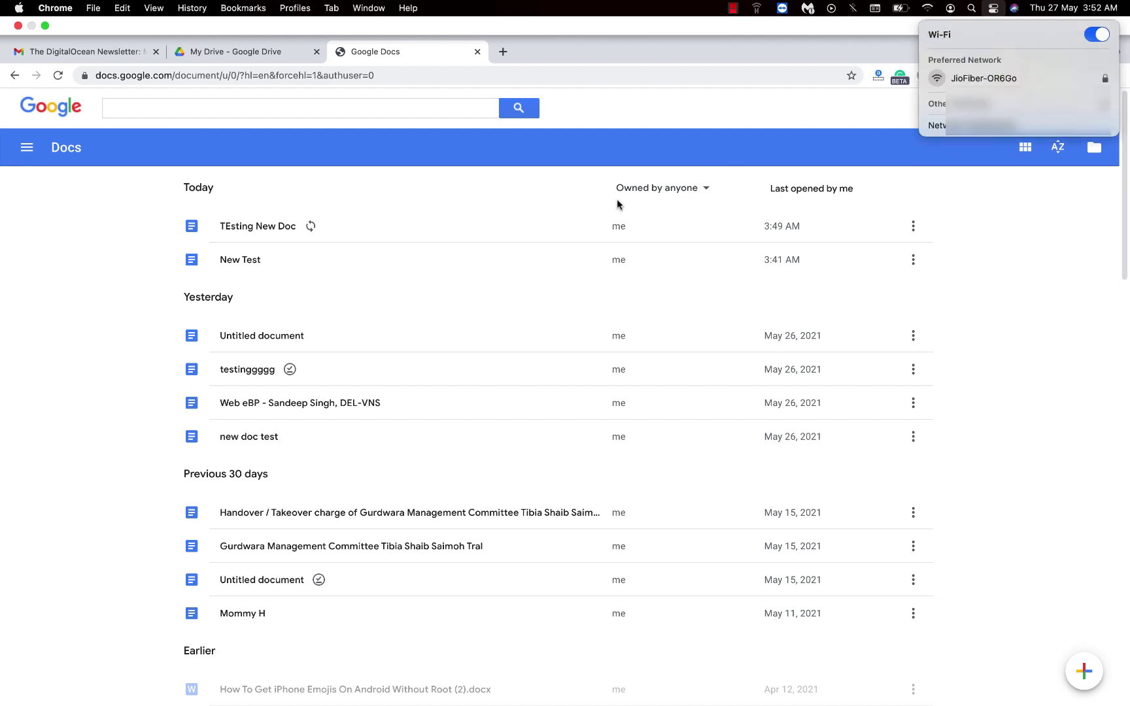
Reload the Docs home online, open TEsting New Doc to confirm syncing, and switch to the desktop.
{"action": "left_click", "coordinate": [59, 75]}
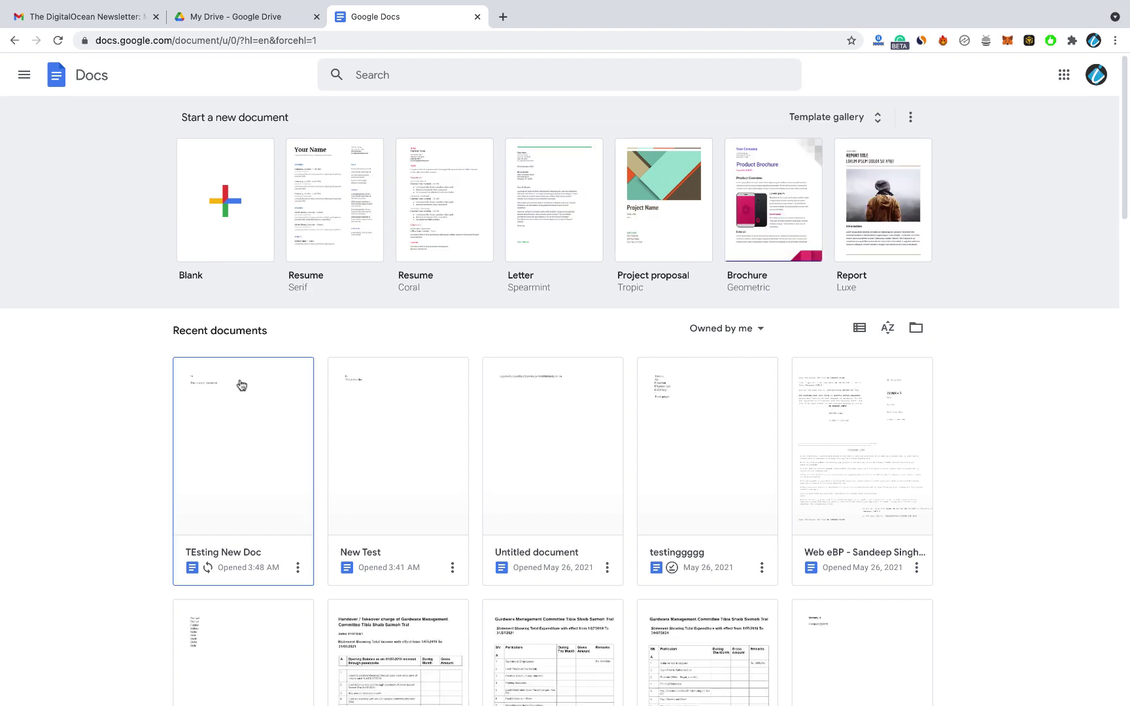
{"action": "left_click", "coordinate": [248, 434]}
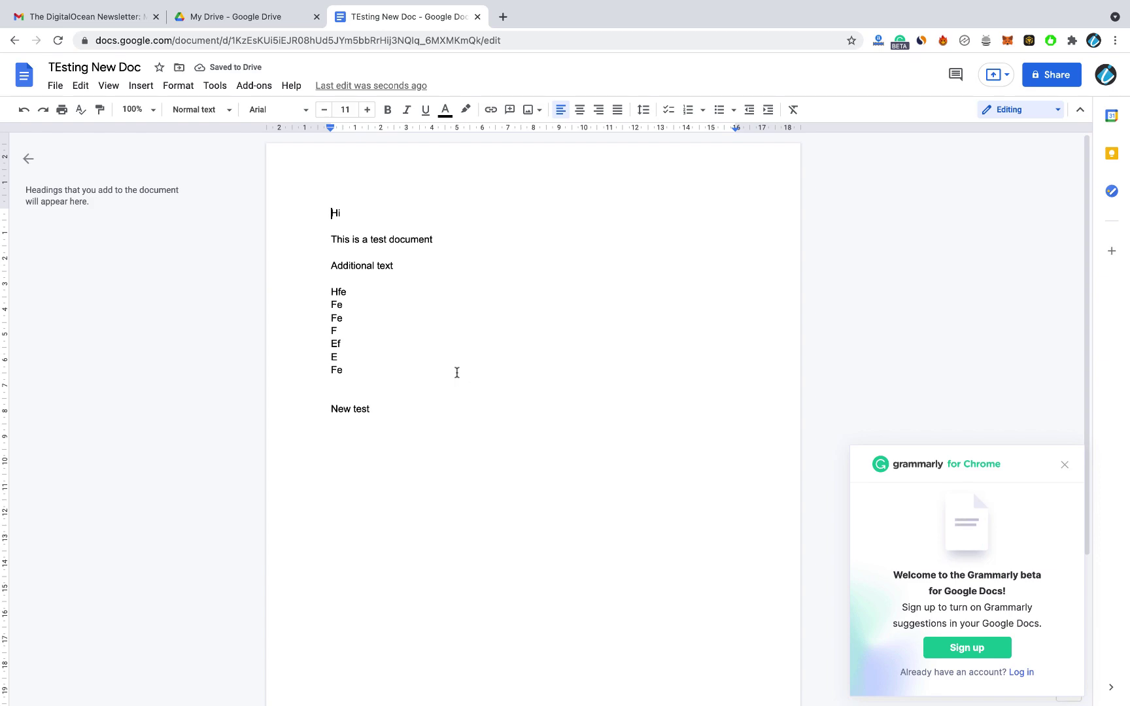
{"action": "key", "text": "ctrl+Left"}
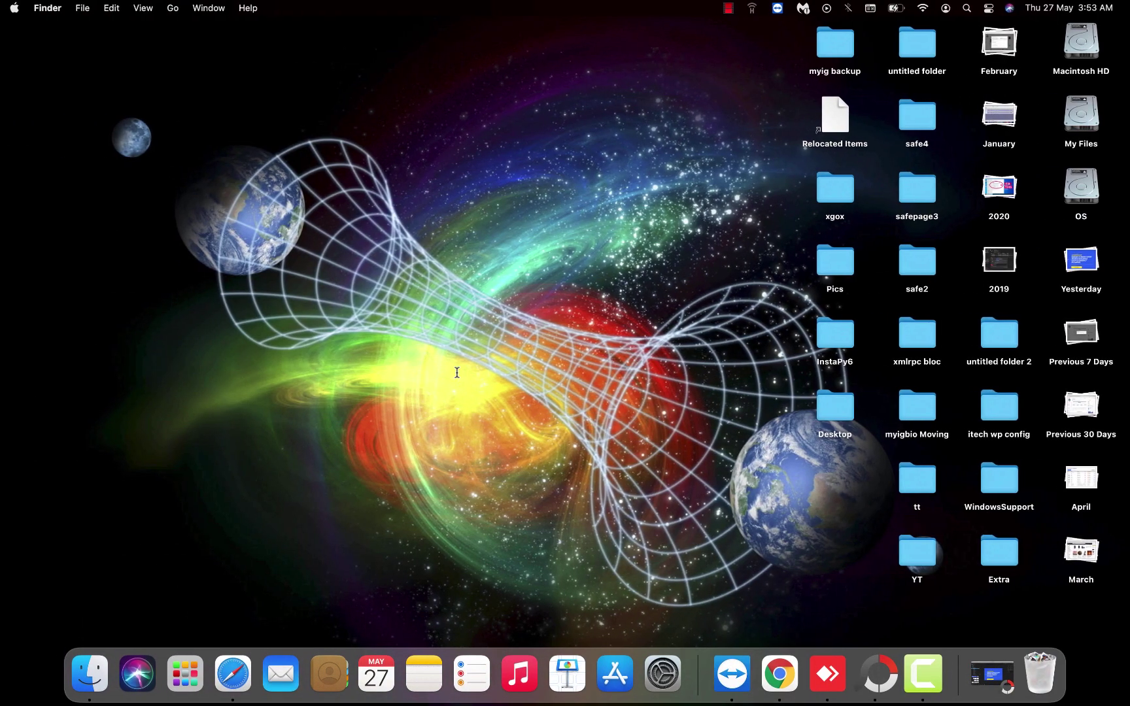